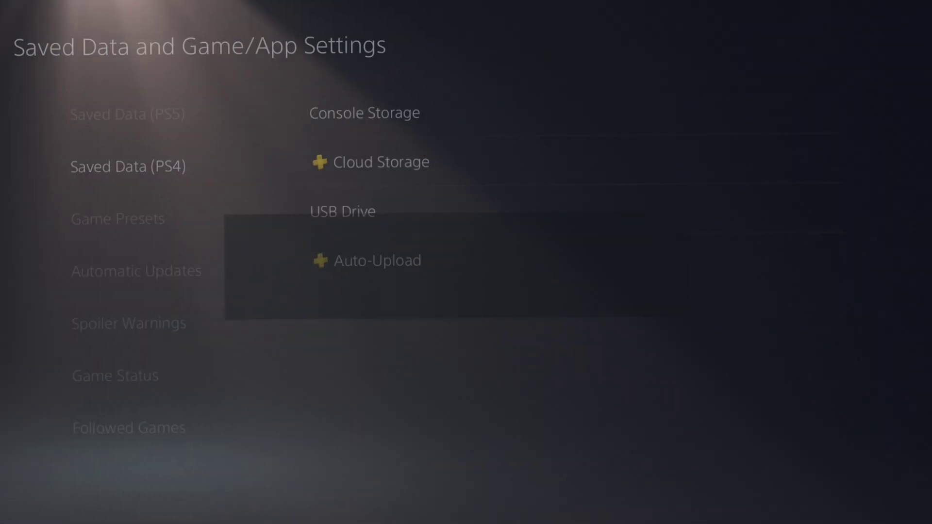
Step: In console-storage PS4 saved data, tick the ELDEN RING save for copying to USB
{"action": "key", "text": "Down"}
{"action": "key", "text": "Return"}
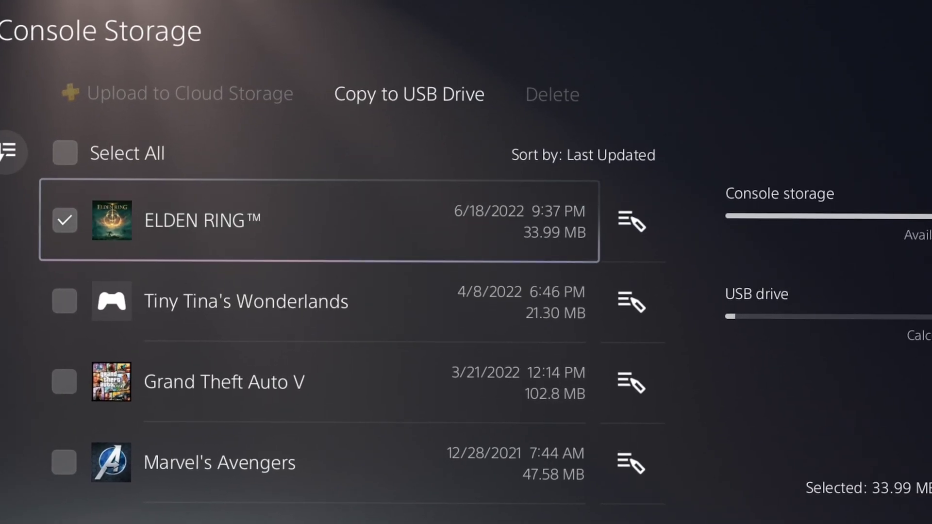
{"action": "key", "text": "Right"}
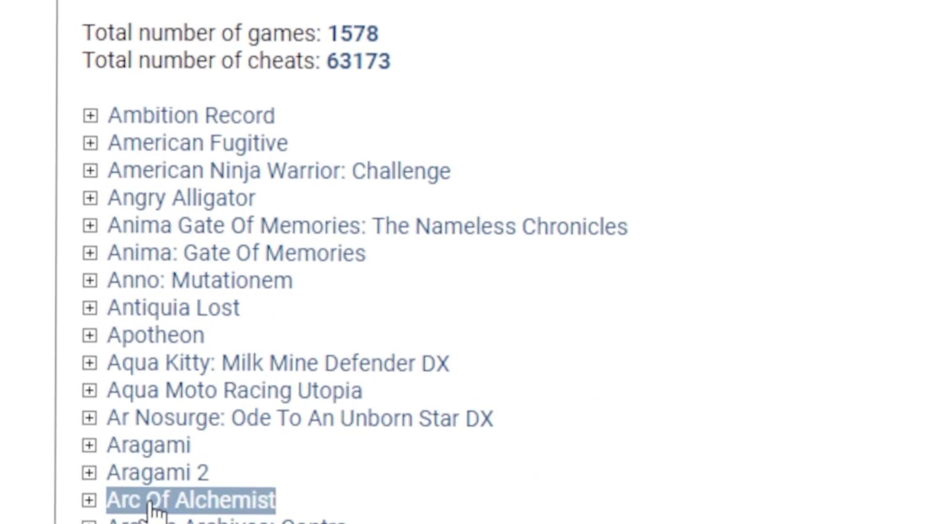
Step: Scroll the supported games list, then enter savewizard.net in the address bar
{"action": "scroll", "coordinate": [154, 510], "scroll_direction": "down", "scroll_amount": 10}
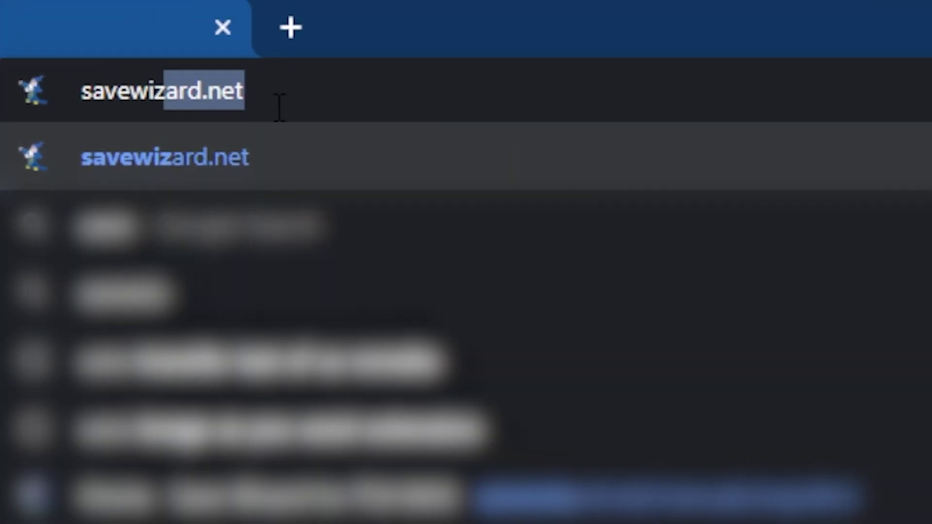
{"action": "type", "text": "ard.n"}
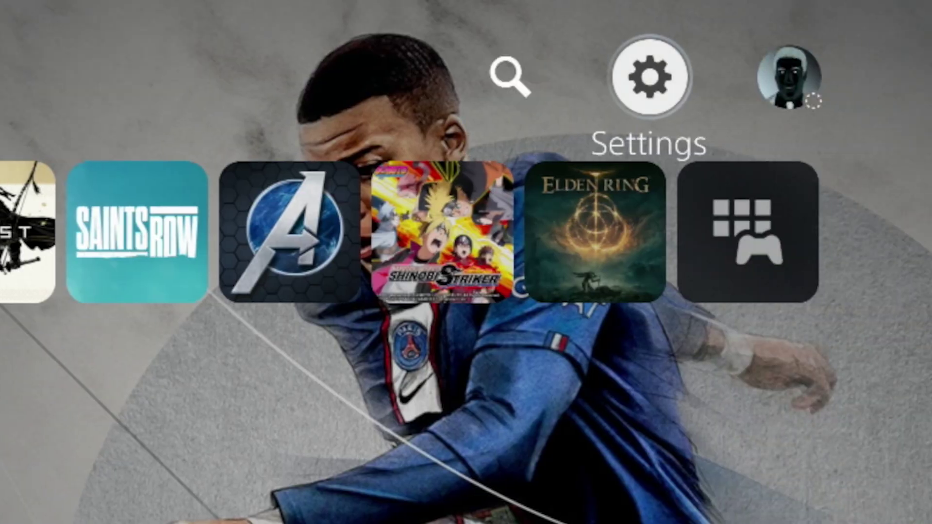
Step: Open the Copy to USB Drive list under Saved Data (PS4) > Console Storage
{"action": "key", "text": "Return"}
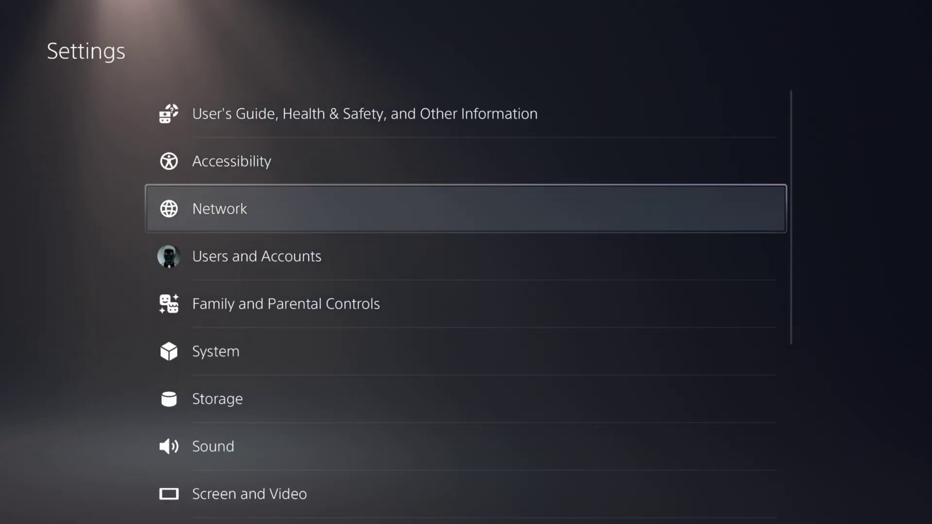
{"action": "key", "text": "Down"}
{"action": "key", "text": "Down"}
{"action": "key", "text": "Down"}
{"action": "key", "text": "Down"}
{"action": "key", "text": "Down"}
{"action": "key", "text": "Down"}
{"action": "key", "text": "Down"}
{"action": "key", "text": "Down"}
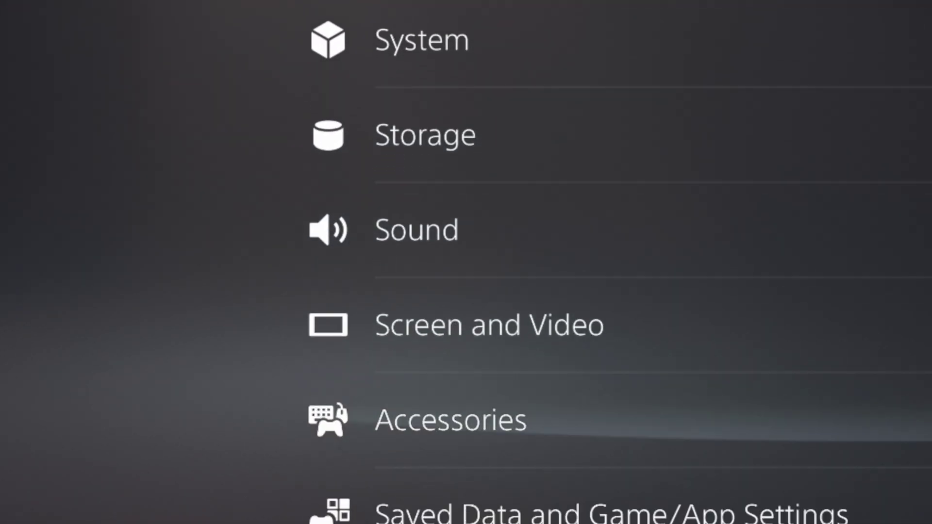
{"action": "key", "text": "Return"}
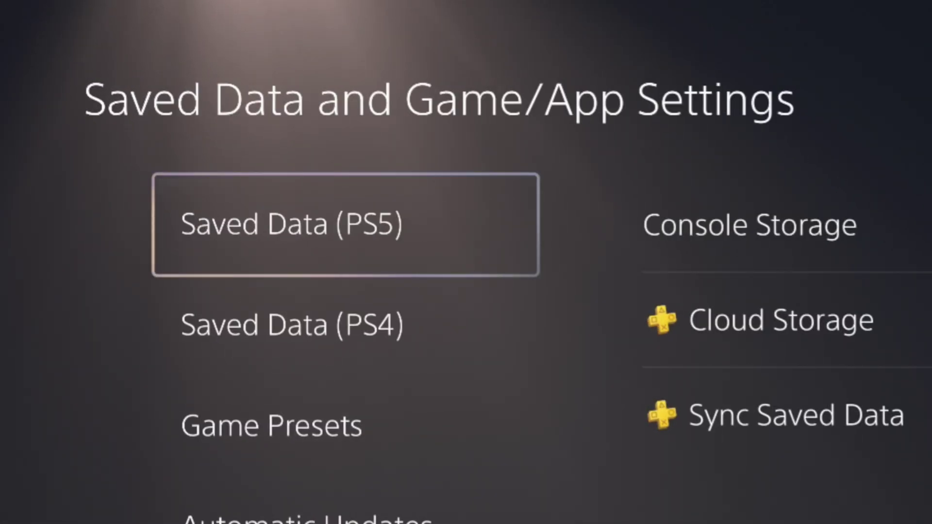
{"action": "key", "text": "Down"}
{"action": "key", "text": "Right"}
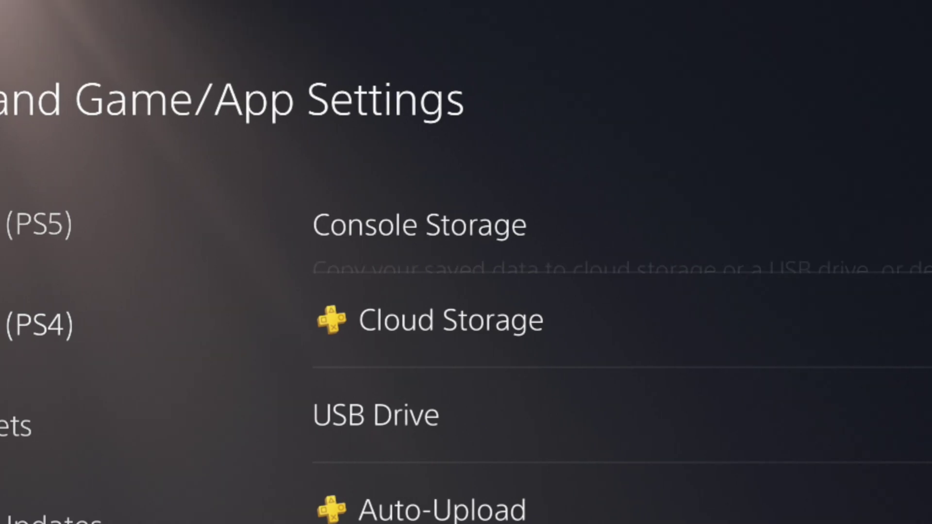
{"action": "key", "text": "Return"}
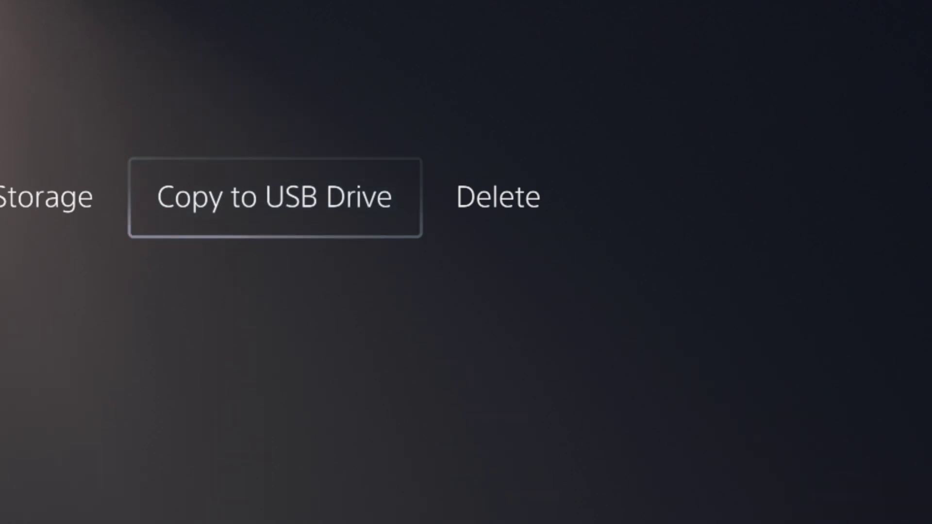
{"action": "key", "text": "Return"}
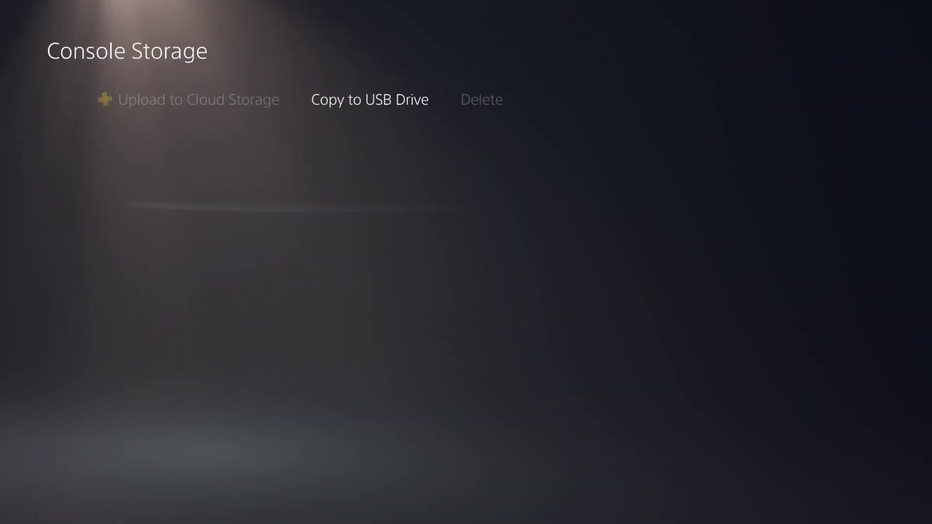
Step: Tick the 20.91 MB Marvel's Avengers save and start copying it, allowing running games to close
{"action": "key", "text": "Right"}
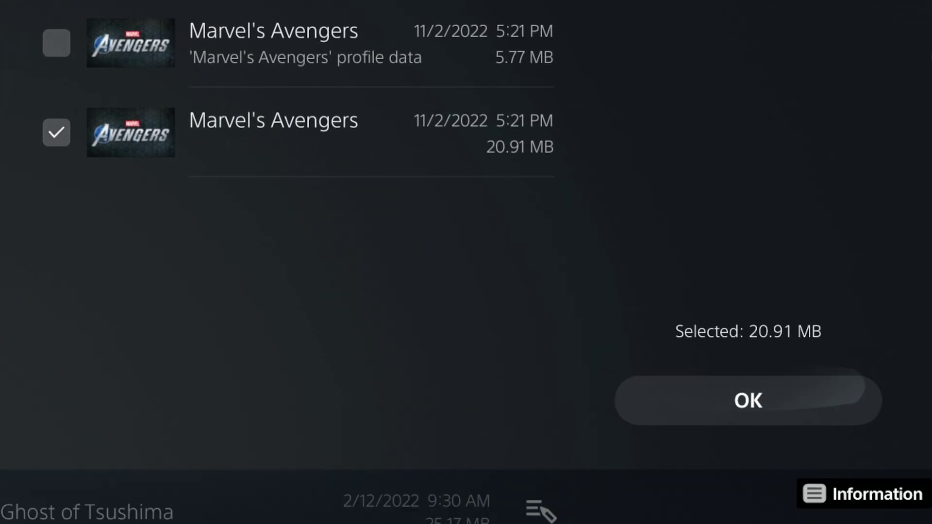
{"action": "key", "text": "Return"}
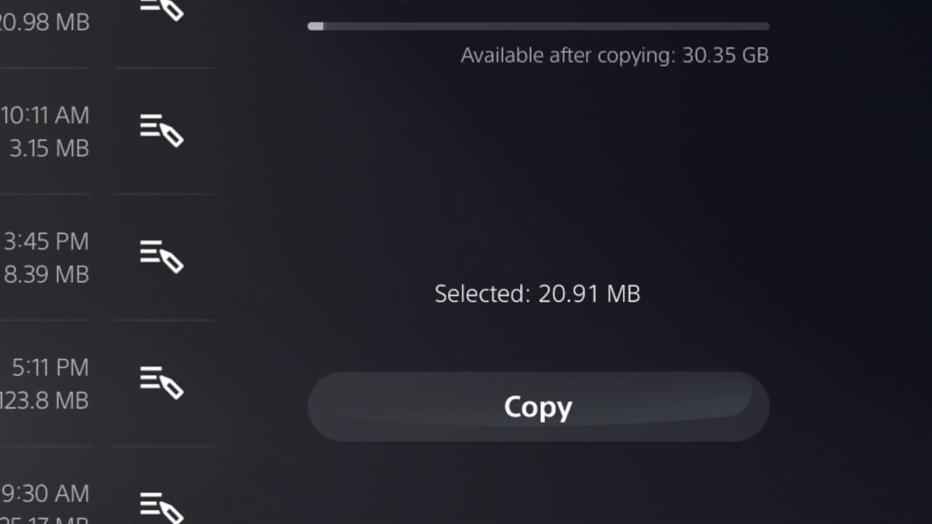
{"action": "key", "text": "Right"}
{"action": "key", "text": "Return"}
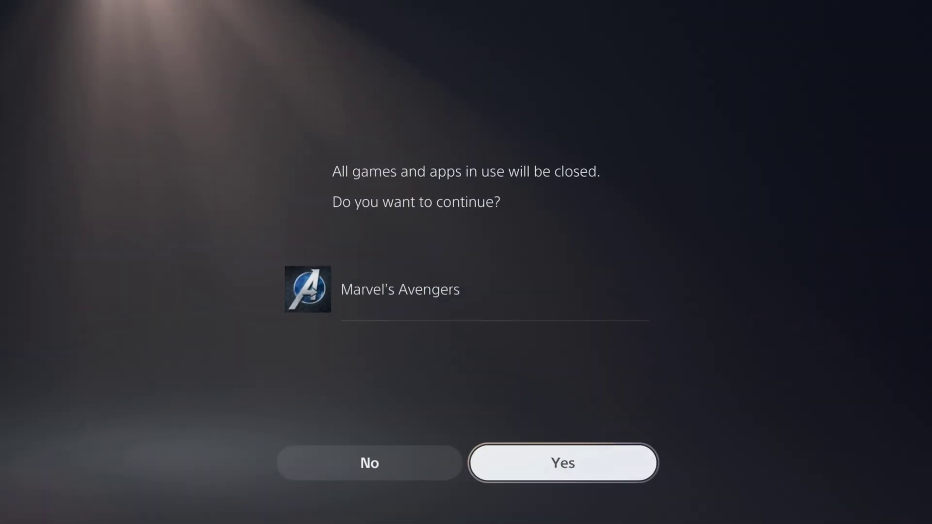
{"action": "key", "text": "Return"}
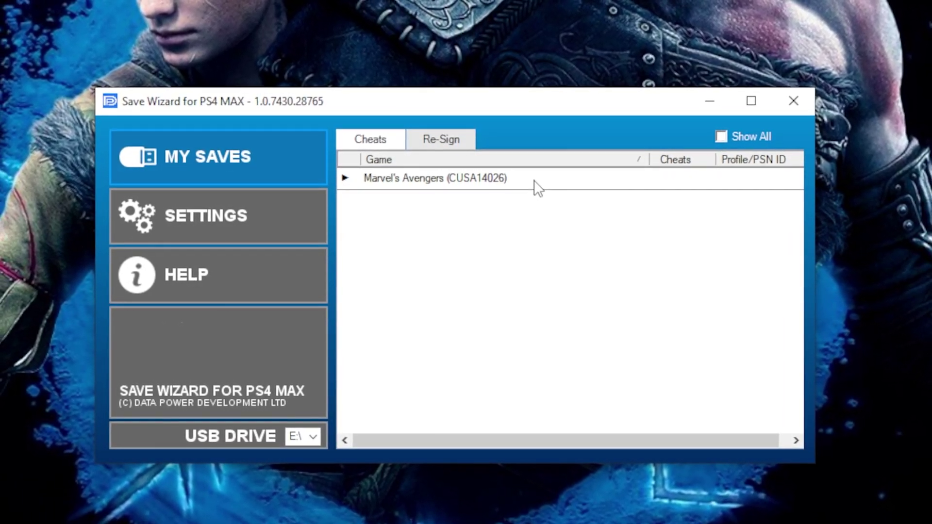
Step: Register the profile of Marvel's Avengers savegame02 as a new profile named X3
{"action": "left_click", "coordinate": [534, 179]}
{"action": "double_click", "coordinate": [534, 179]}
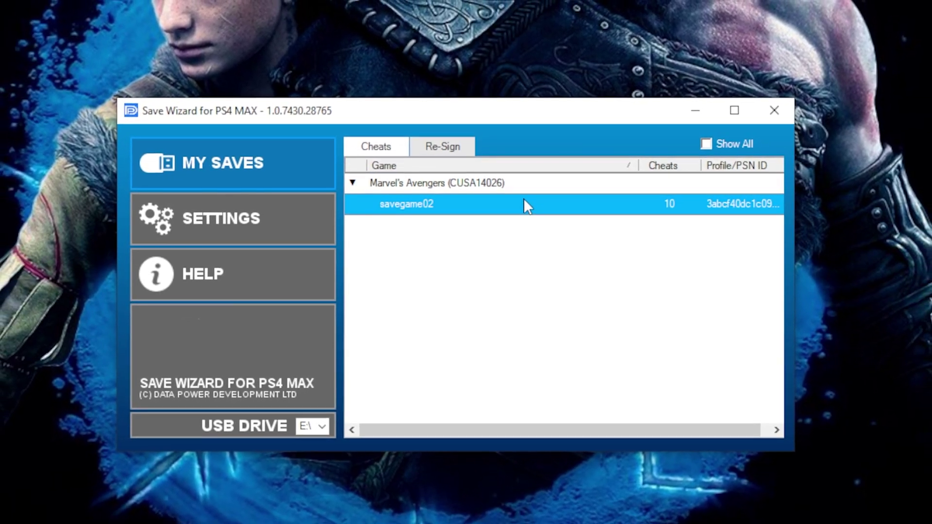
{"action": "right_click", "coordinate": [521, 202]}
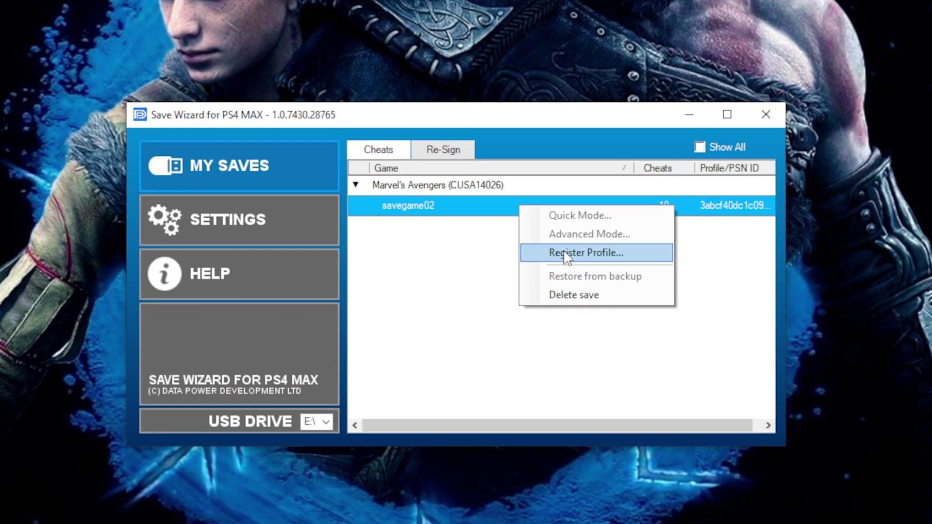
{"action": "left_click", "coordinate": [495, 216]}
{"action": "type", "text": "X3"}
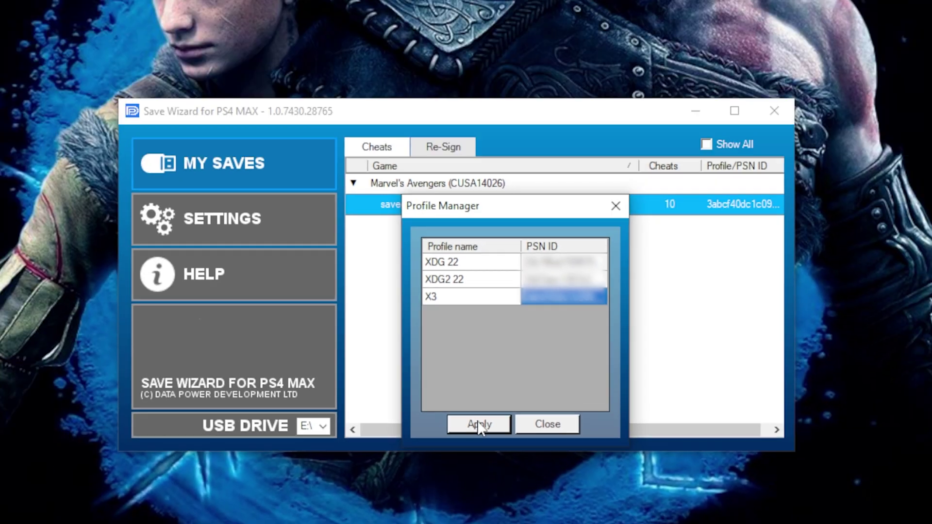
{"action": "left_click", "coordinate": [404, 386]}
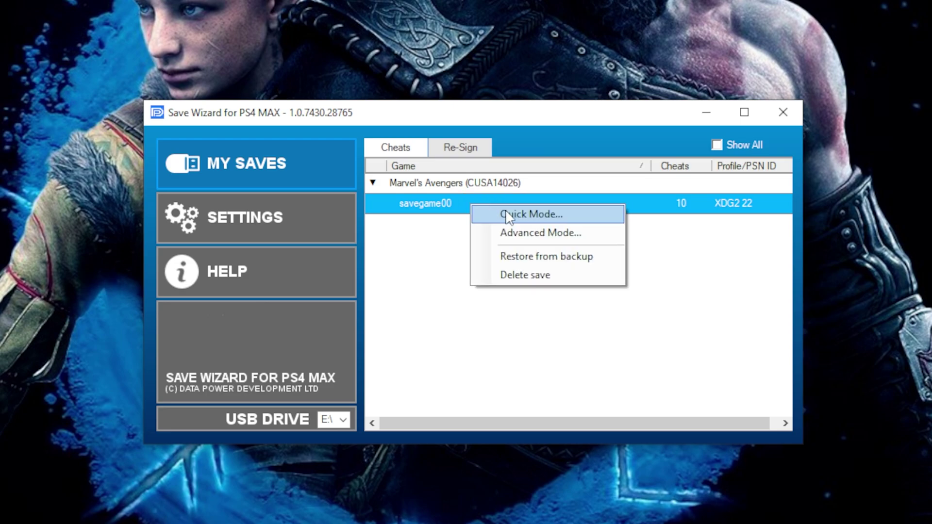
Step: In Quick Mode, enable Resources > Max Resources > Units and apply it to the USB save
{"action": "left_click", "coordinate": [507, 214]}
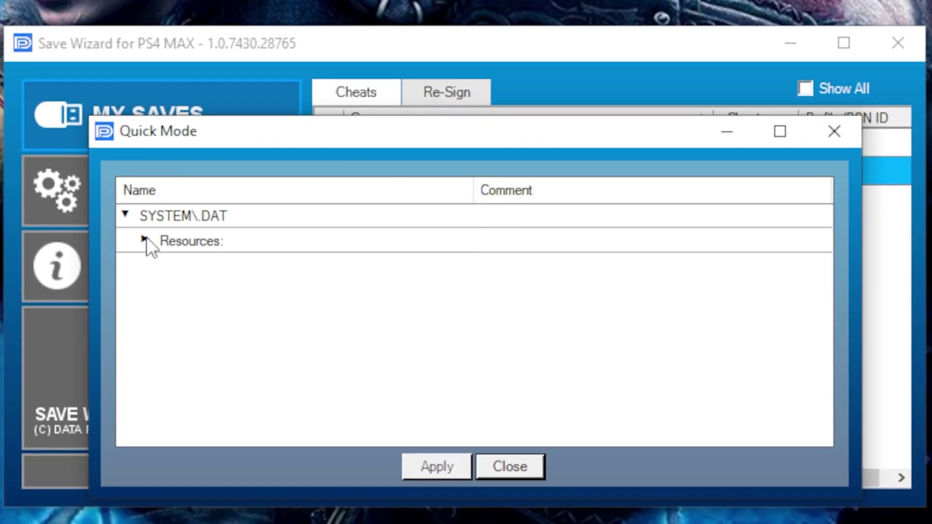
{"action": "left_click", "coordinate": [134, 238]}
{"action": "left_click", "coordinate": [163, 264]}
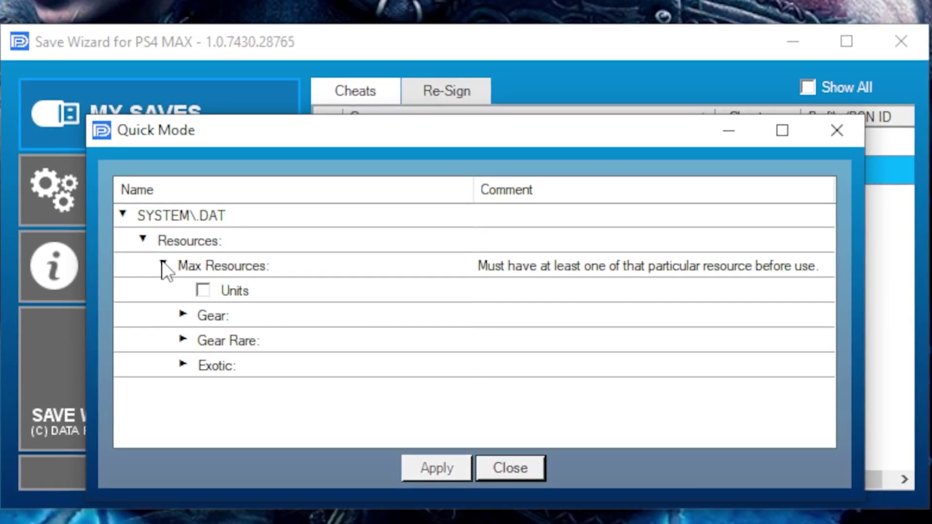
{"action": "left_click", "coordinate": [201, 290]}
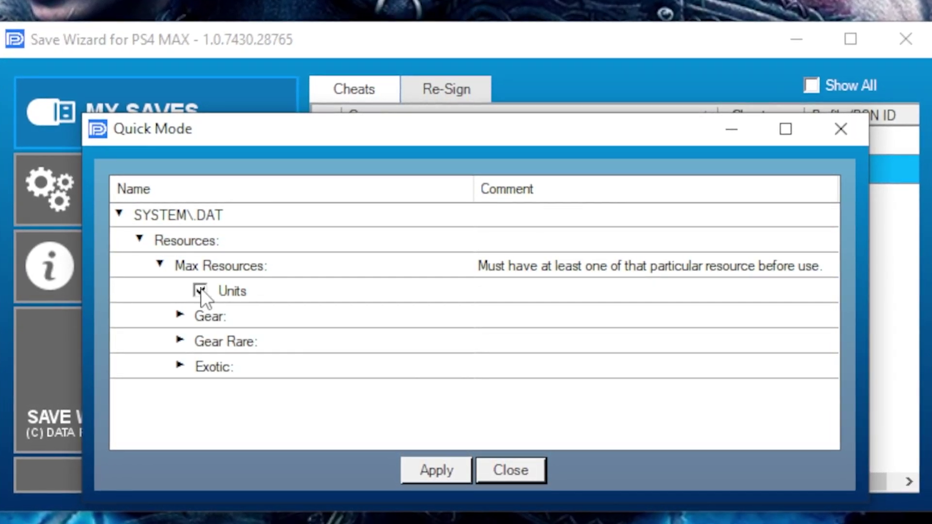
{"action": "left_click", "coordinate": [439, 461]}
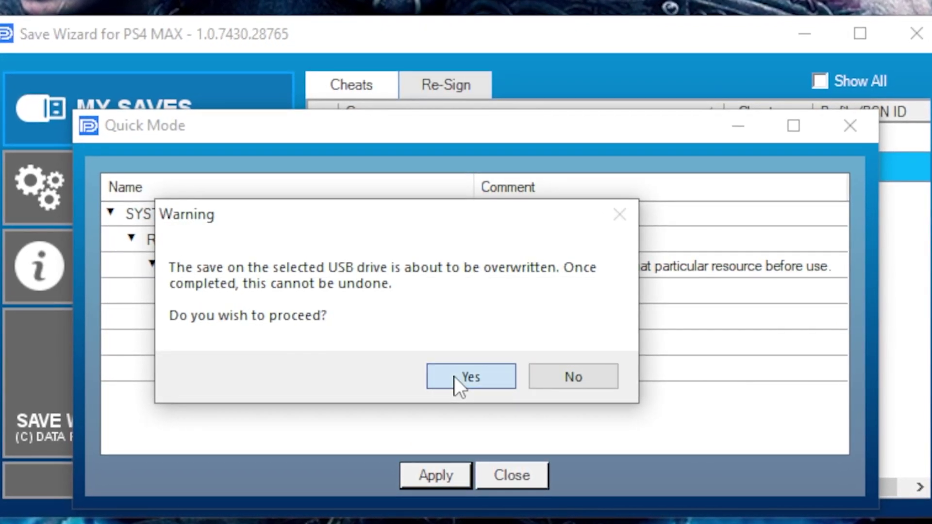
{"action": "left_click", "coordinate": [454, 377]}
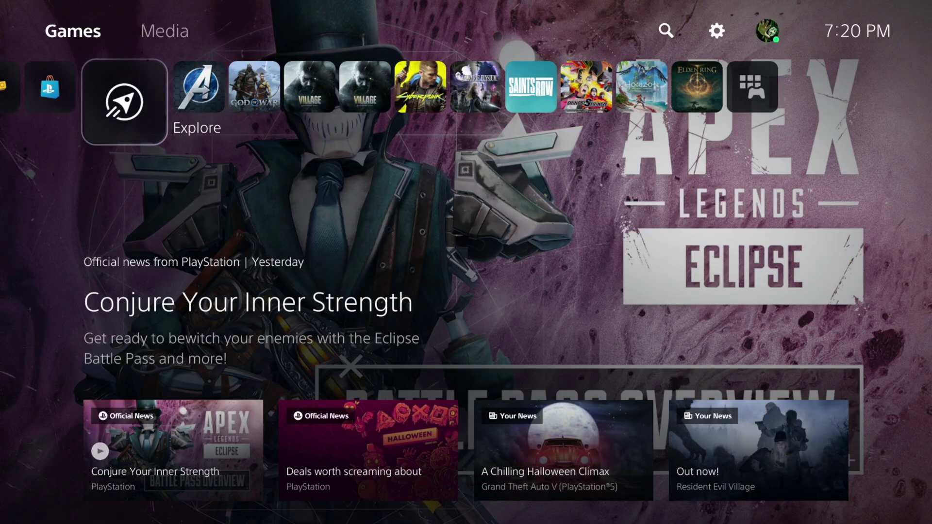
Step: Open the PS4 saves on the USB Drive under Saved Data and Game/App Settings
{"action": "key", "text": "Up"}
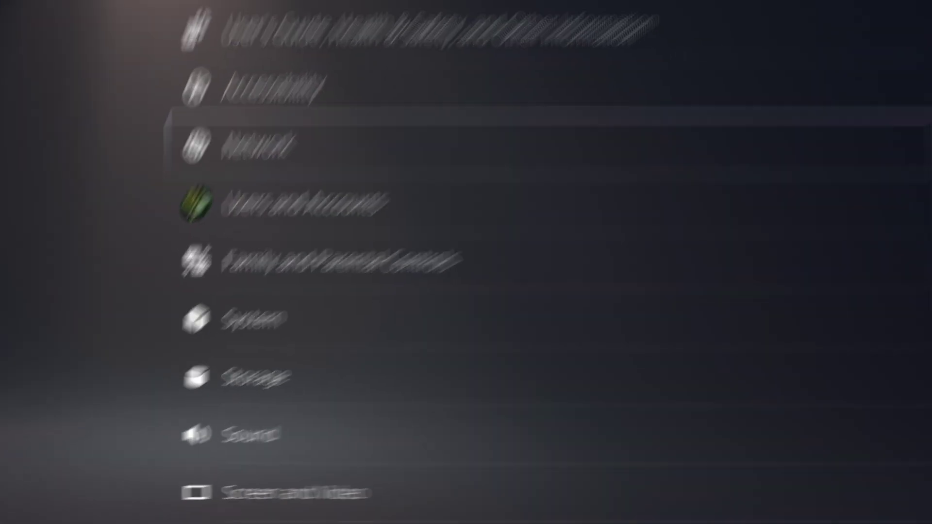
{"action": "key", "text": "Down"}
{"action": "key", "text": "Down"}
{"action": "key", "text": "Down"}
{"action": "key", "text": "Down"}
{"action": "key", "text": "Down"}
{"action": "key", "text": "Down"}
{"action": "key", "text": "Down"}
{"action": "key", "text": "Down"}
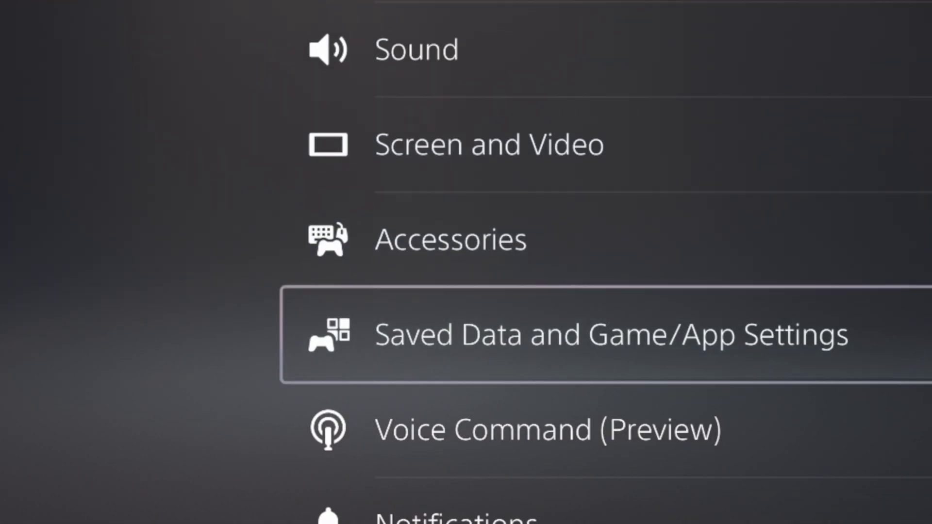
{"action": "key", "text": "Return"}
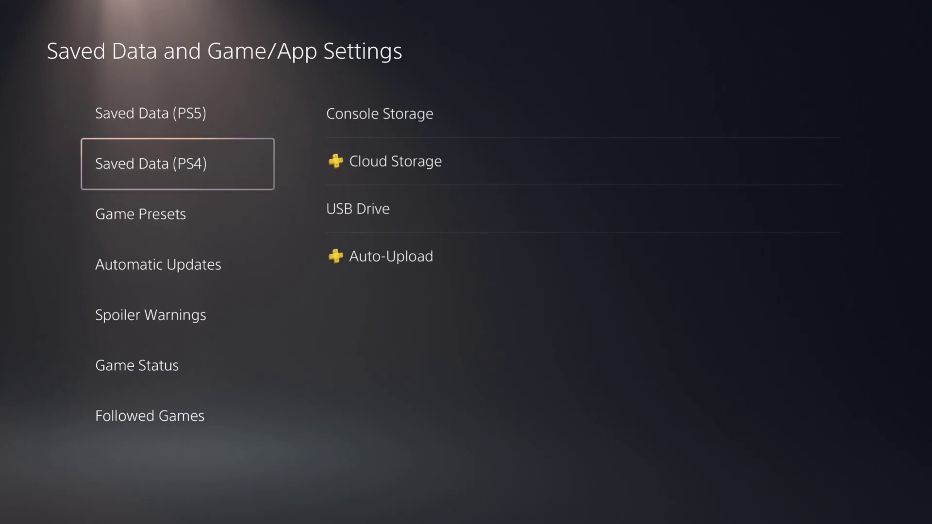
{"action": "key", "text": "Right"}
{"action": "key", "text": "Down"}
{"action": "key", "text": "Down"}
{"action": "key", "text": "Return"}
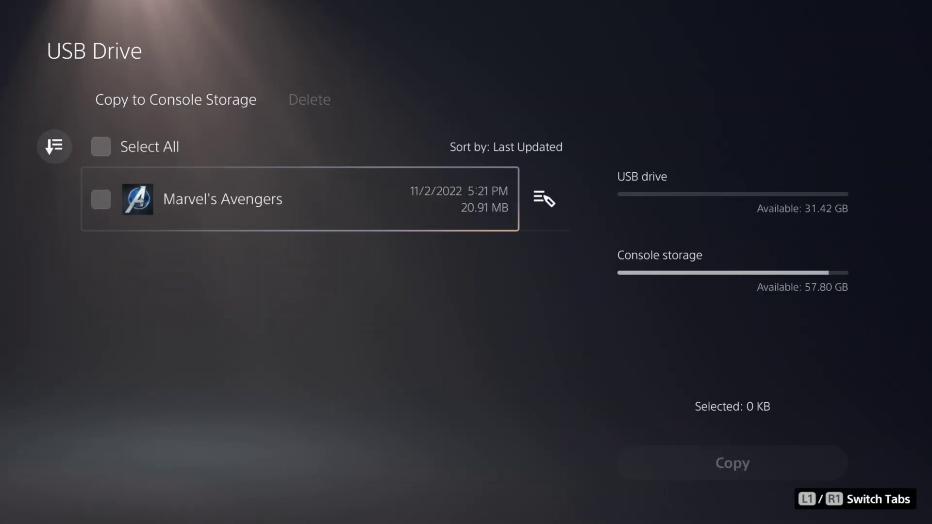
Step: Copy the 20.91 MB Marvel's Avengers save to console storage, overwriting the existing copy
{"action": "key", "text": "Return"}
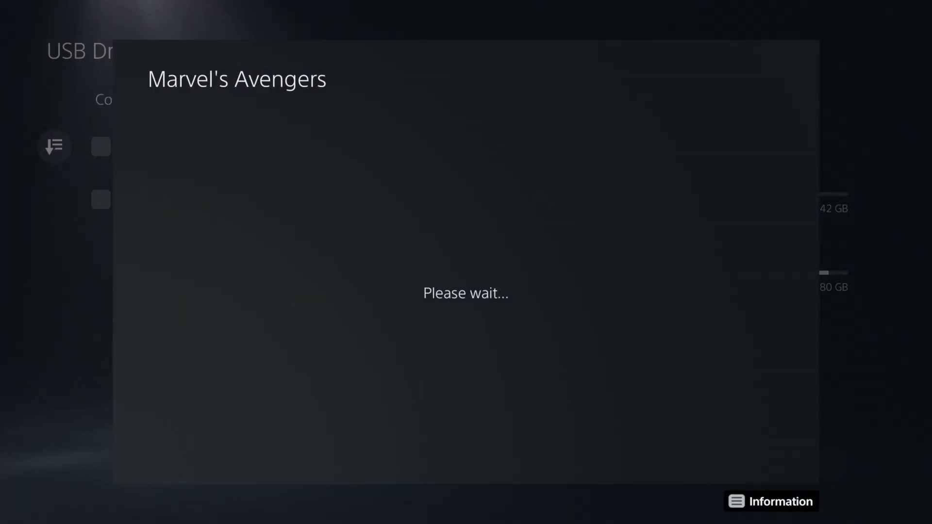
{"action": "key", "text": "Return"}
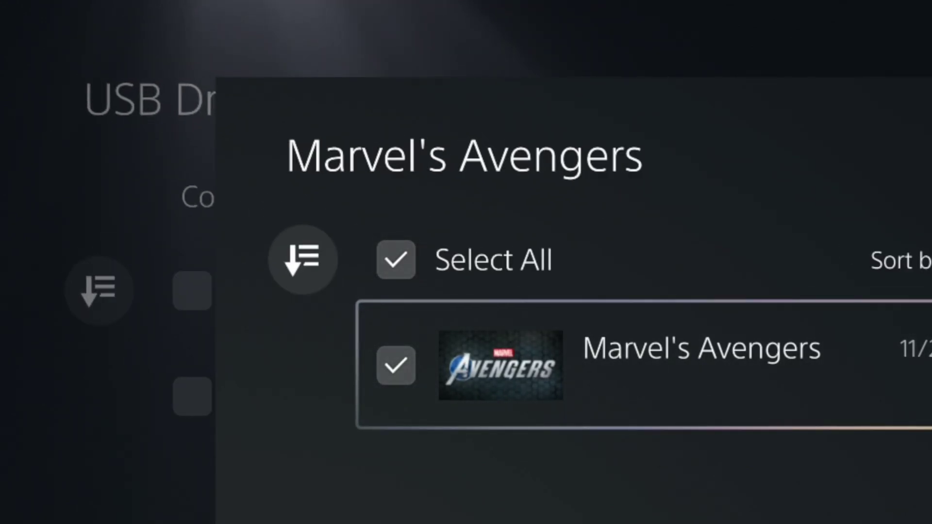
{"action": "key", "text": "Down"}
{"action": "key", "text": "Return"}
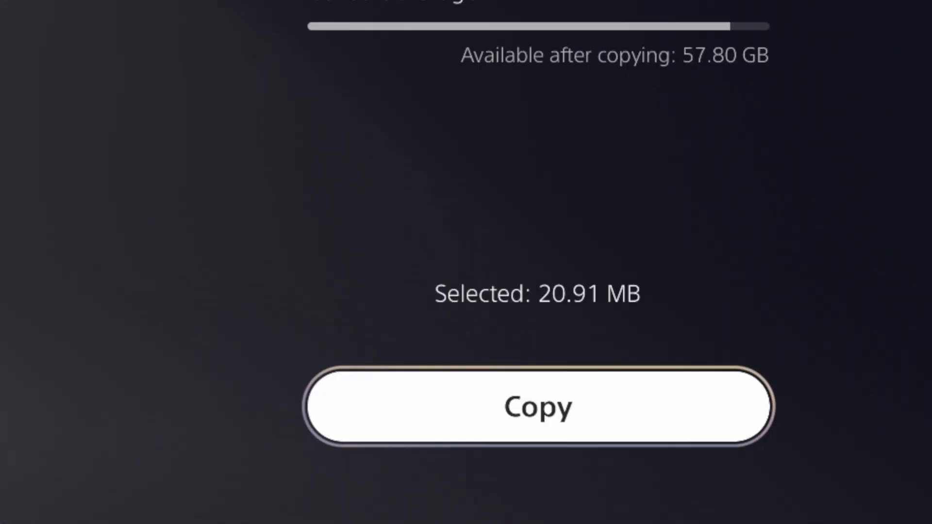
{"action": "key", "text": "Return"}
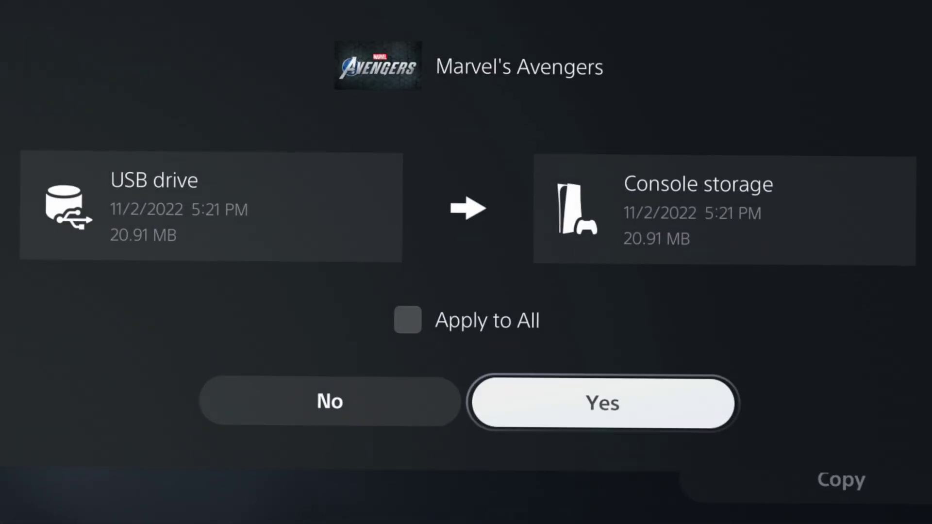
{"action": "key", "text": "Return"}
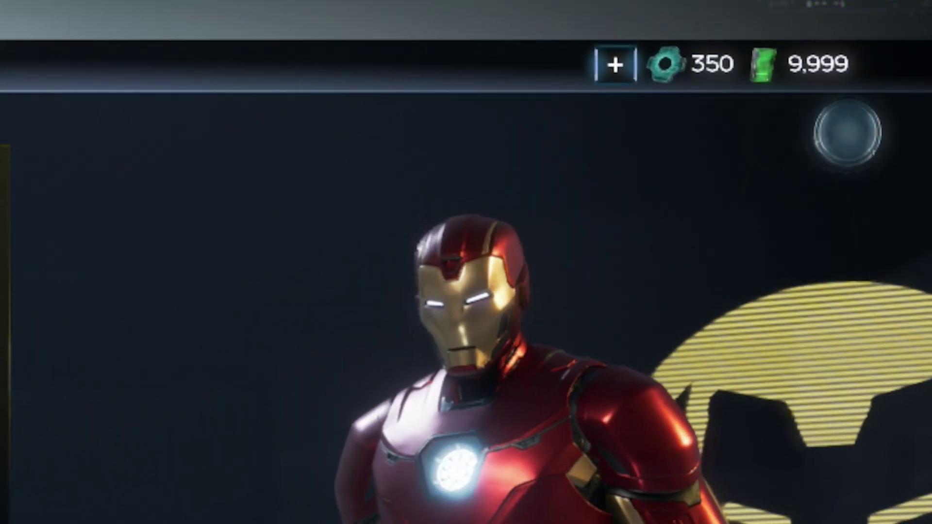
Step: Check that the Units currency in Marvel's Avengers' top bar reads 9,999
{"action": "mouse_move", "coordinate": [771, 97]}
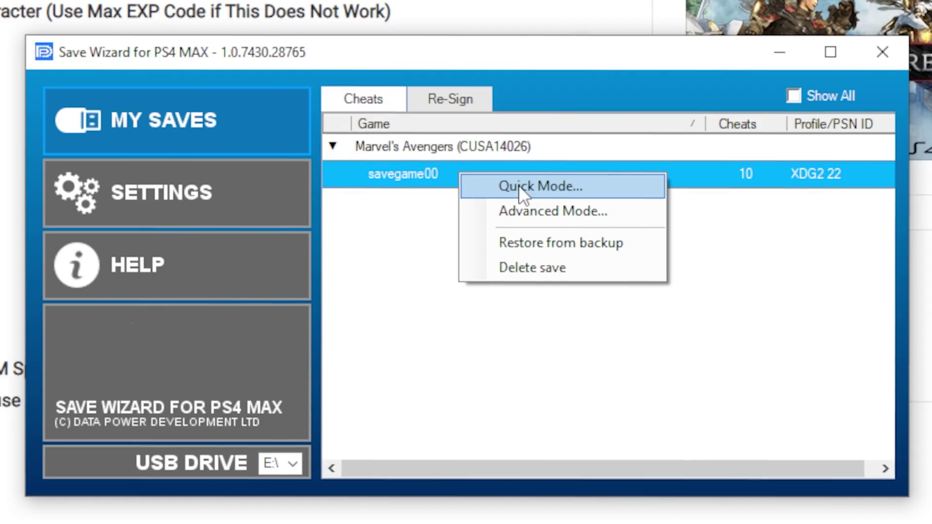
Step: Start a custom Max EXP cheat in Quick Mode and paste in its code
{"action": "left_click", "coordinate": [520, 185]}
{"action": "right_click", "coordinate": [556, 233]}
{"action": "left_click", "coordinate": [619, 238]}
{"action": "type", "text": "Max EXP"}
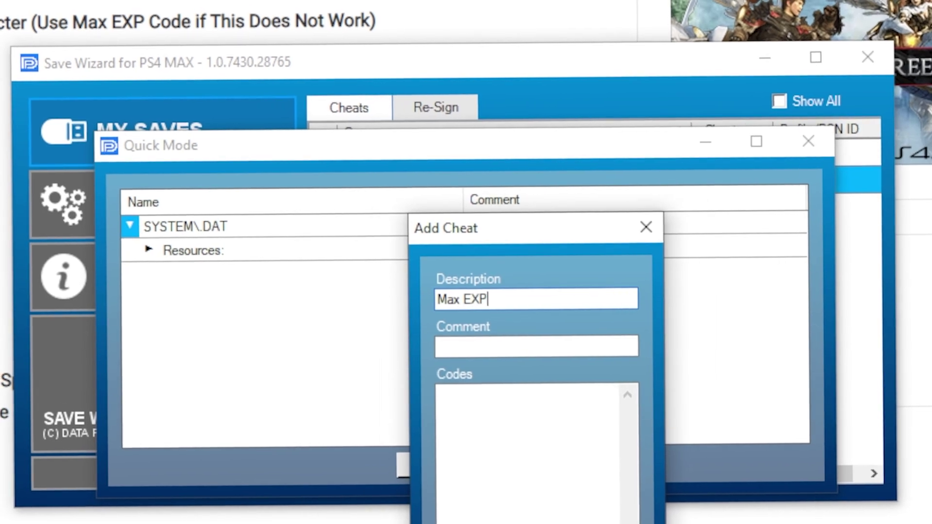
{"action": "left_click", "coordinate": [526, 502]}
{"action": "key", "text": "ctrl+v"}
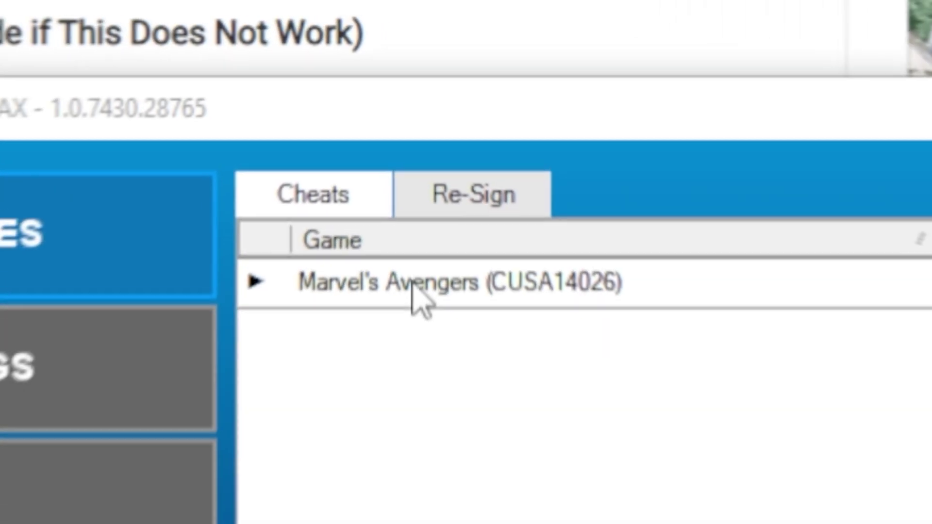
Step: Add a custom cheat to SYSTEM\.DAT of savegame00 and copy code 200CE30C 05F5E0FF from the web page
{"action": "double_click", "coordinate": [413, 157]}
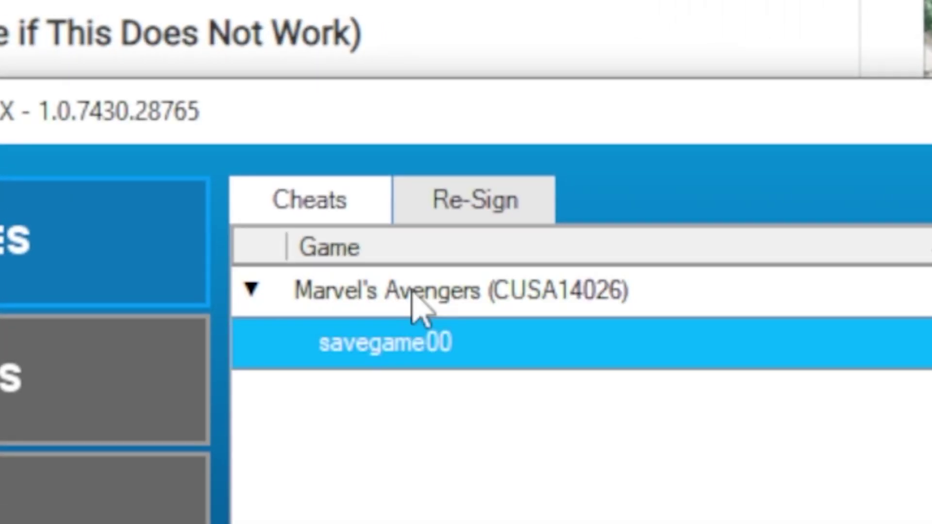
{"action": "right_click", "coordinate": [491, 340]}
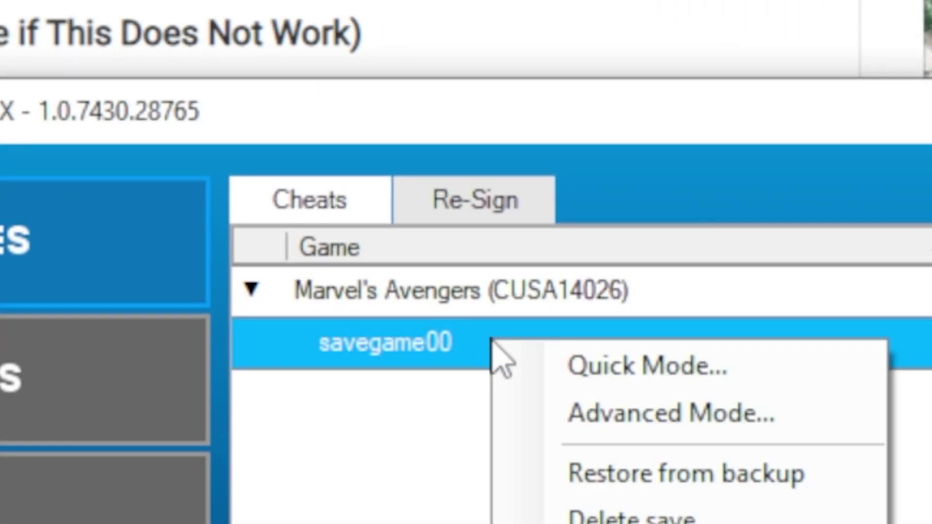
{"action": "left_click", "coordinate": [606, 369]}
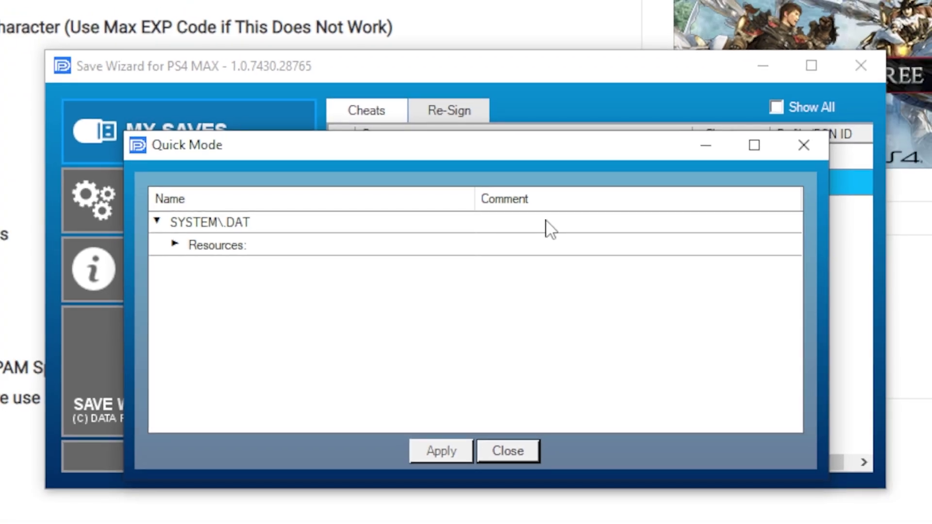
{"action": "right_click", "coordinate": [548, 228]}
{"action": "left_click", "coordinate": [604, 233]}
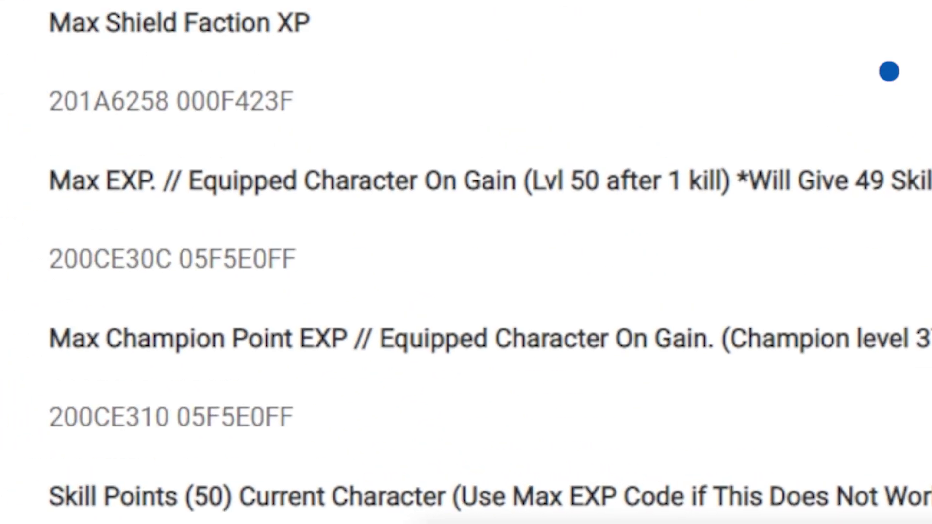
{"action": "left_click_drag", "start_coordinate": [297, 264], "coordinate": [55, 264]}
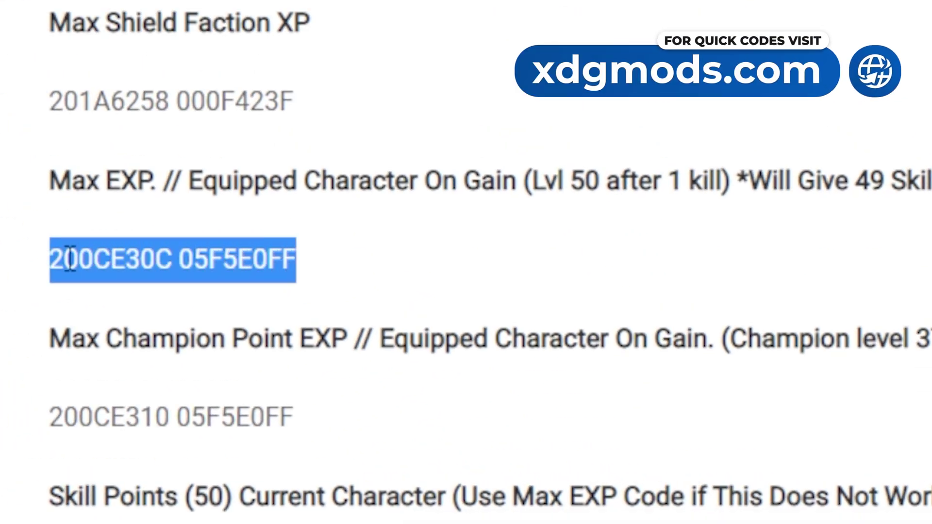
{"action": "right_click", "coordinate": [69, 259]}
{"action": "left_click", "coordinate": [118, 280]}
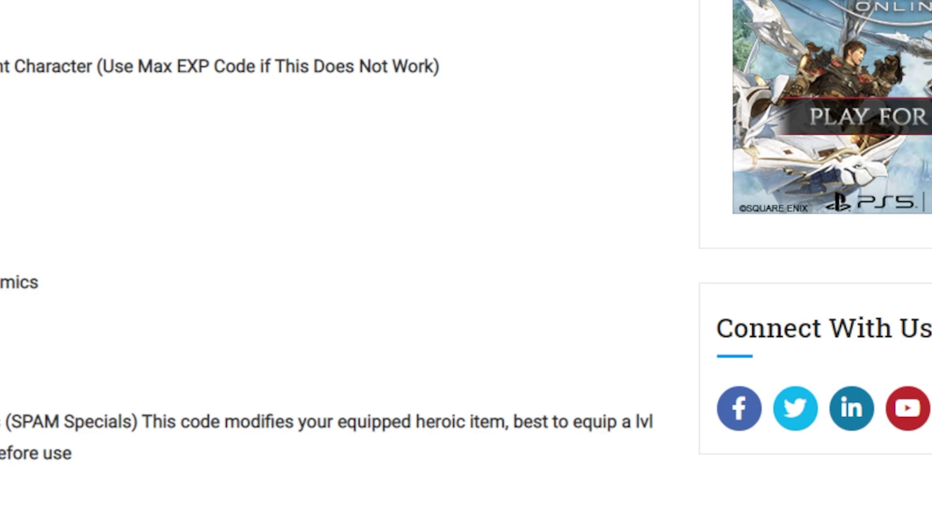
Step: Save the Max EXP cheat with code 200CE30C 05F5E0FF and apply it to the USB save
{"action": "type", "text": "Max EXP"}
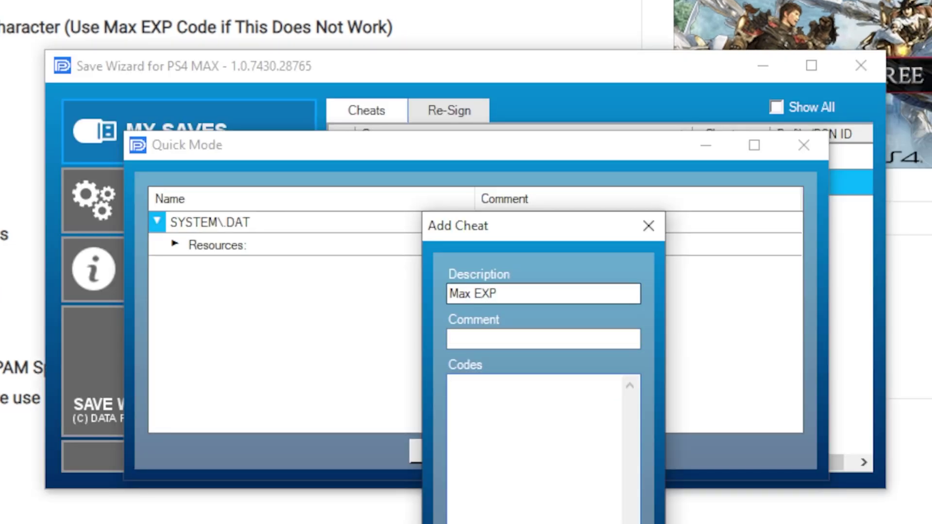
{"action": "key", "text": "ctrl+v"}
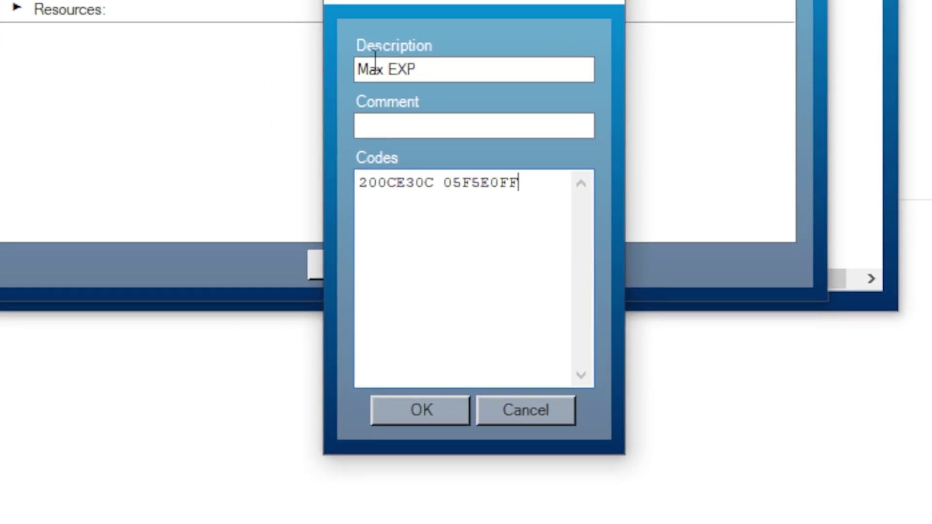
{"action": "left_click", "coordinate": [436, 412]}
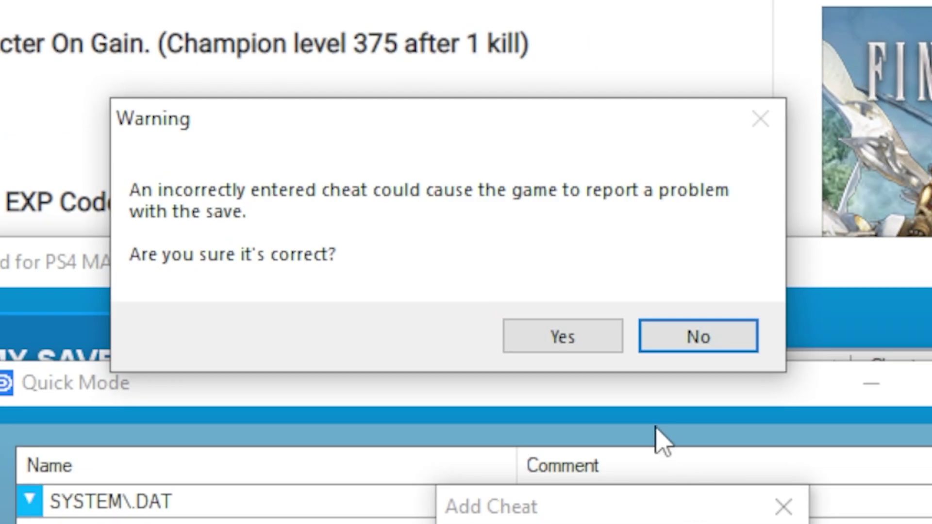
{"action": "left_click", "coordinate": [558, 347]}
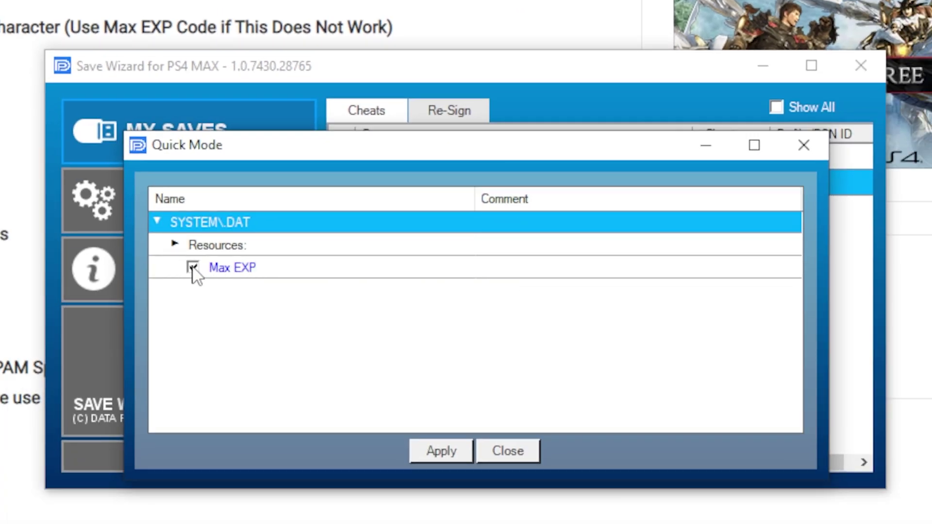
{"action": "left_click", "coordinate": [415, 453]}
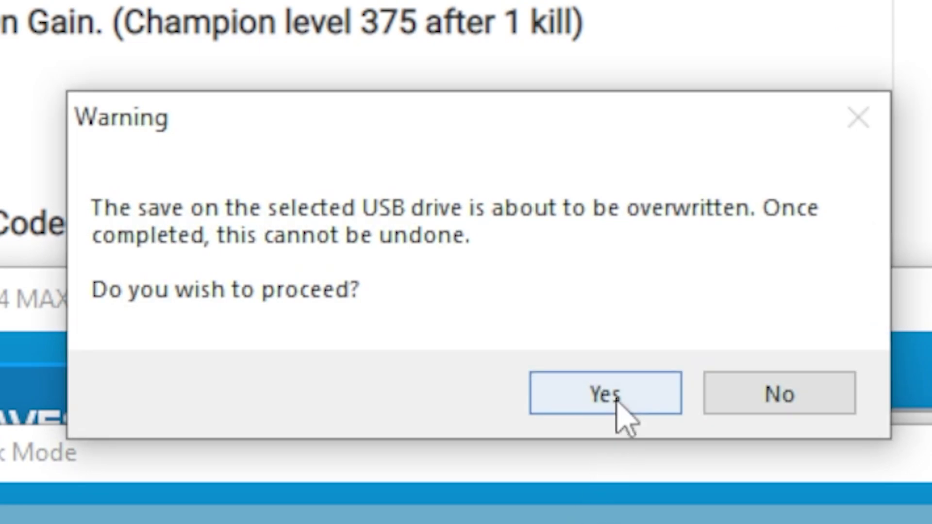
{"action": "left_click", "coordinate": [616, 401]}
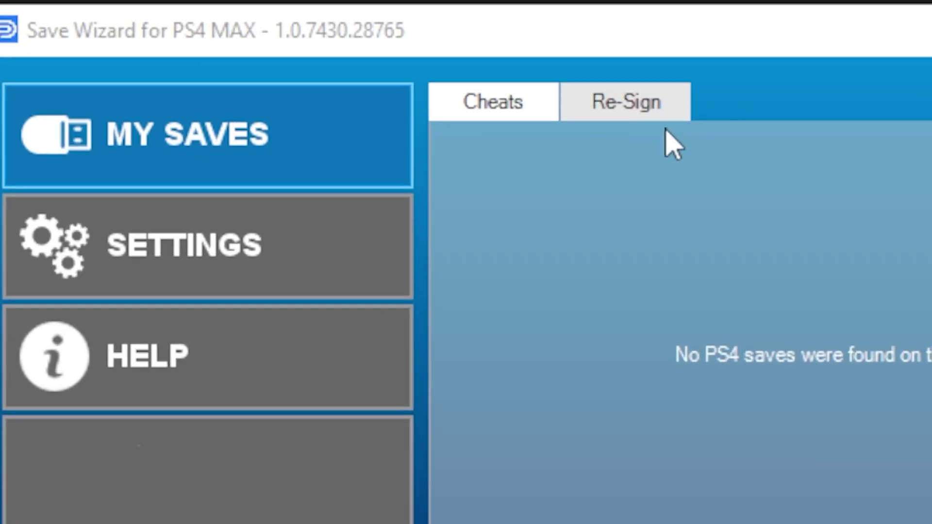
Step: Import Marvel's Avengers savegame00 from CUSA14026.zip into the Re-Sign list
{"action": "left_click", "coordinate": [643, 108]}
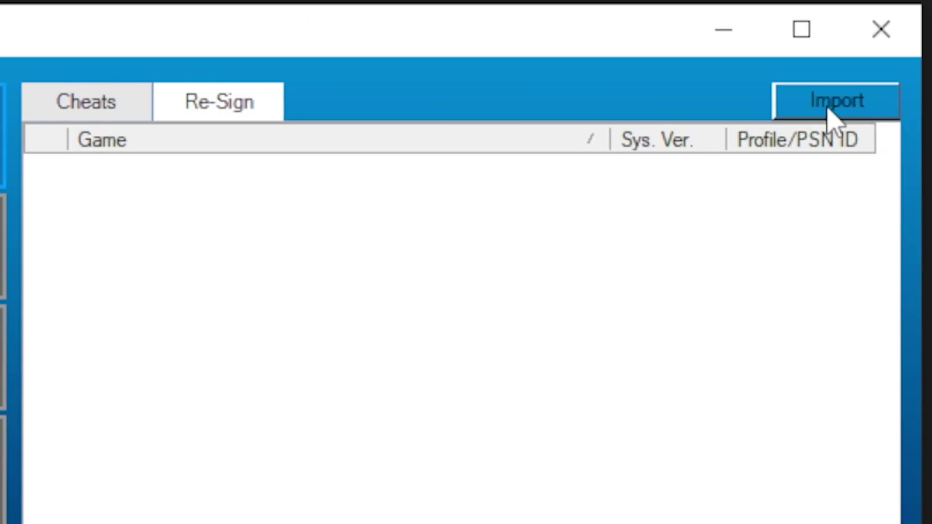
{"action": "left_click", "coordinate": [815, 111]}
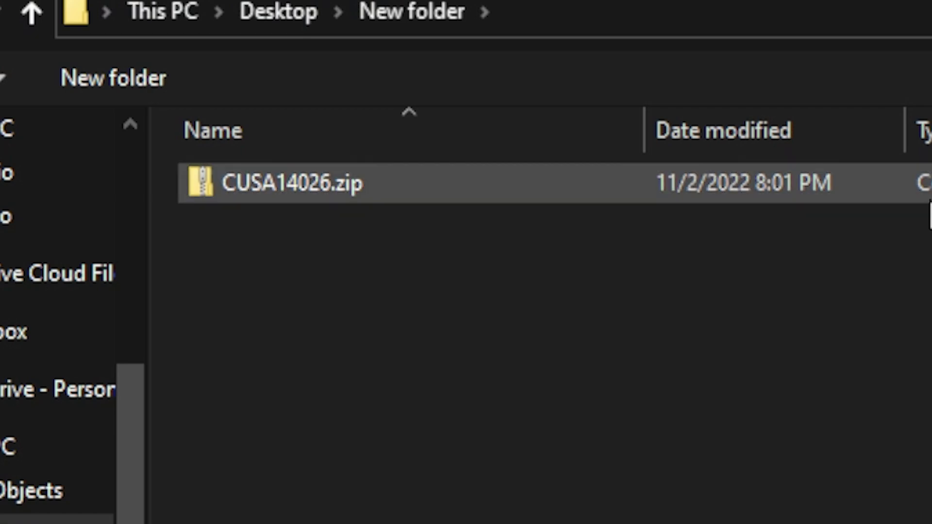
{"action": "double_click", "coordinate": [326, 190]}
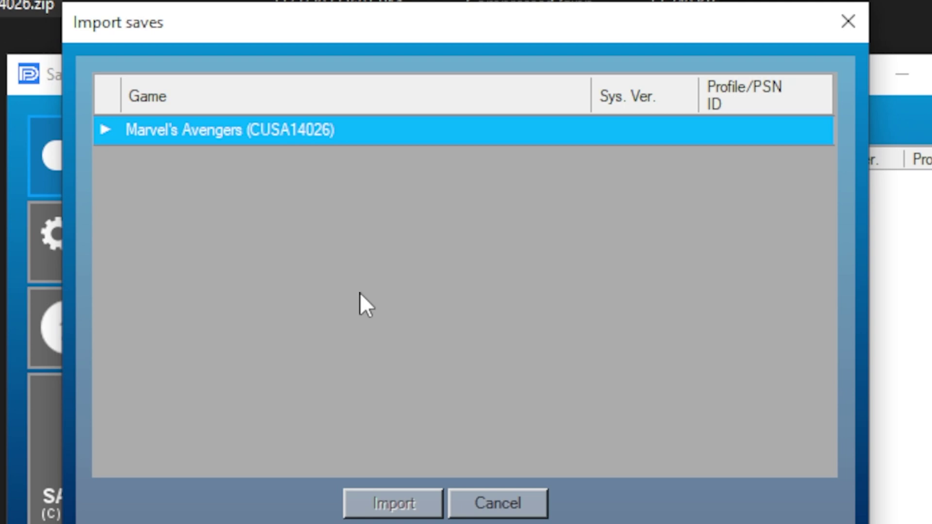
{"action": "double_click", "coordinate": [459, 133]}
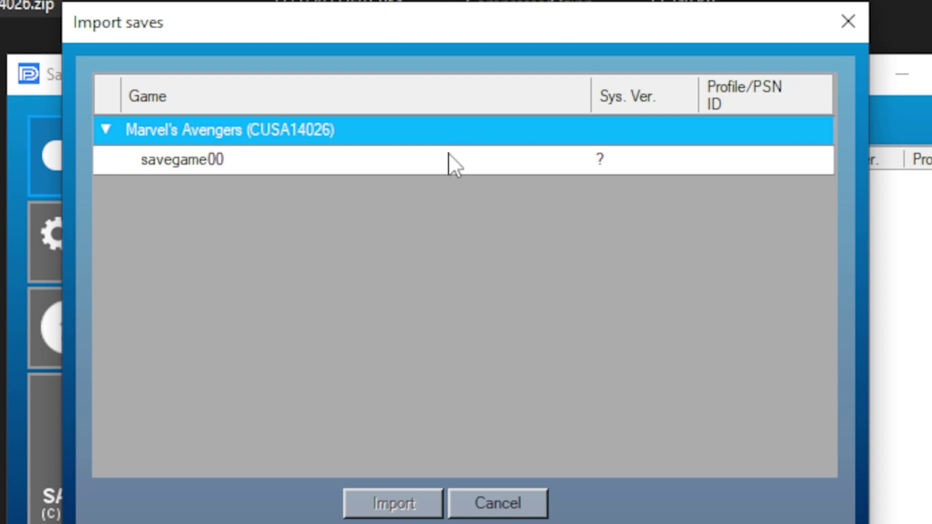
{"action": "left_click", "coordinate": [435, 162]}
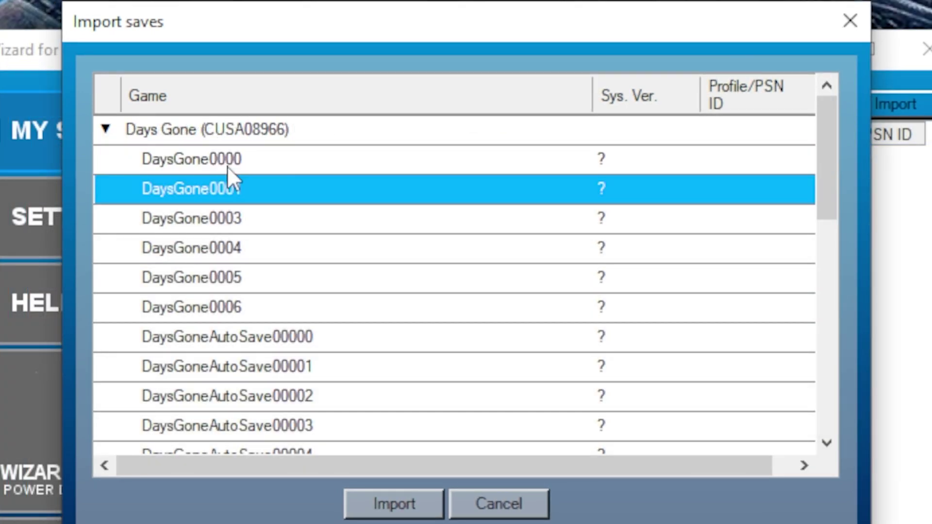
{"action": "key", "text": "Down"}
{"action": "key", "text": "Down"}
{"action": "key", "text": "Down"}
{"action": "key", "text": "Down"}
{"action": "key", "text": "Down"}
{"action": "key", "text": "Down"}
{"action": "key", "text": "Down"}
{"action": "key", "text": "Down"}
{"action": "key", "text": "Down"}
{"action": "key", "text": "Down"}
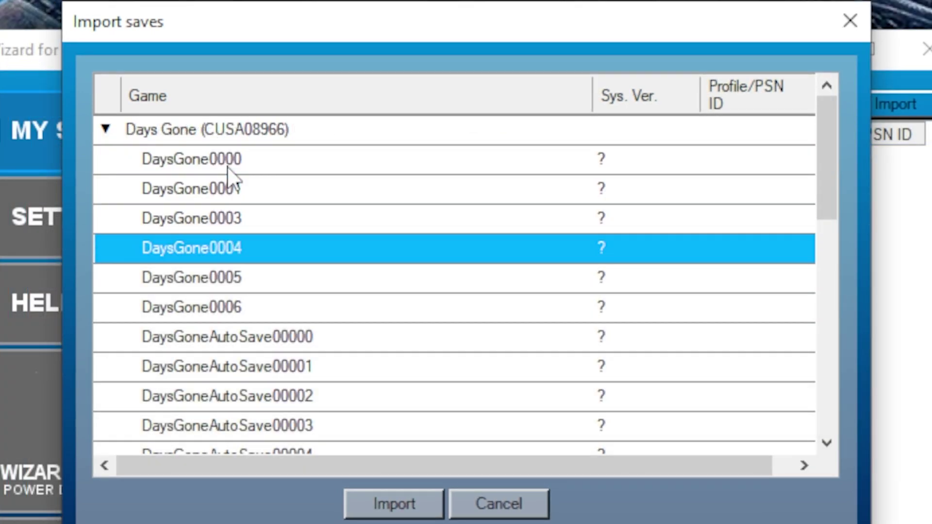
{"action": "key", "text": "Down"}
{"action": "key", "text": "Down"}
{"action": "key", "text": "Down"}
{"action": "key", "text": "Down"}
{"action": "key", "text": "Down"}
{"action": "key", "text": "Down"}
{"action": "key", "text": "Down"}
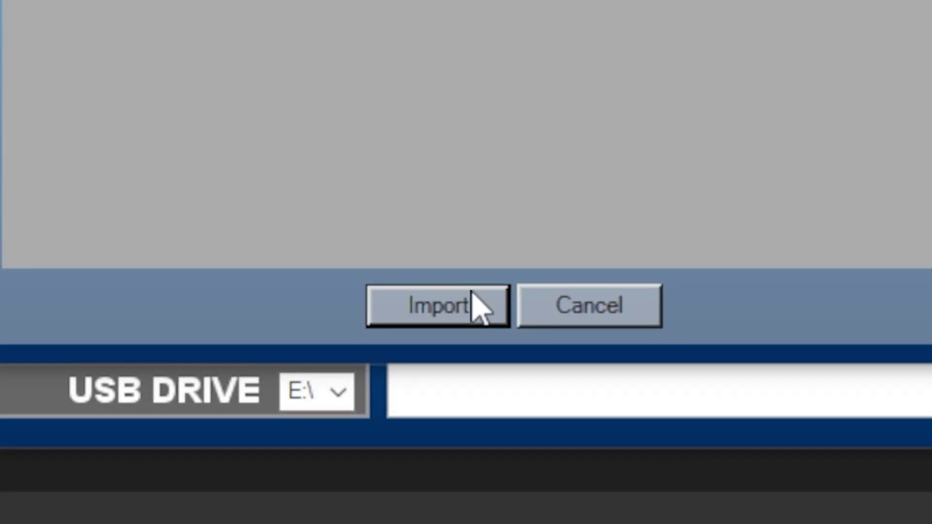
{"action": "left_click", "coordinate": [418, 499]}
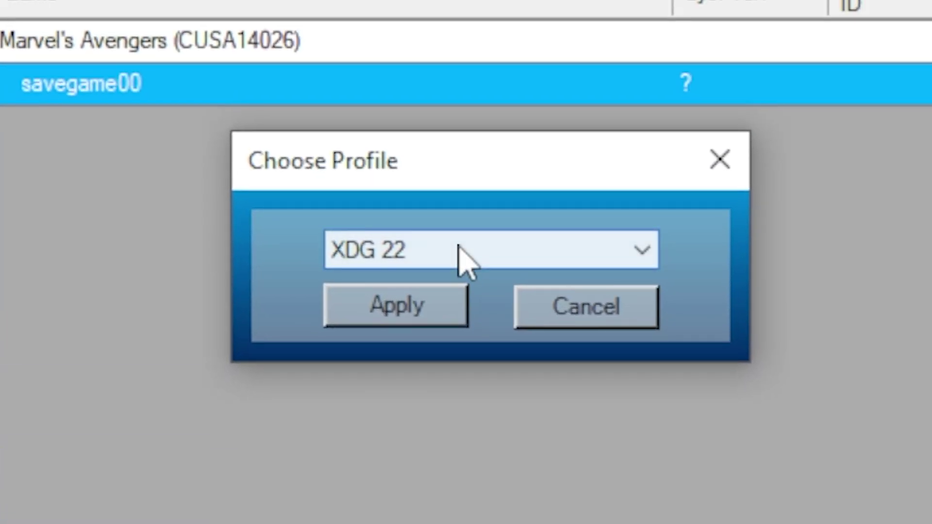
Step: Re-sign the imported save to the second stored profile
{"action": "left_click", "coordinate": [481, 257]}
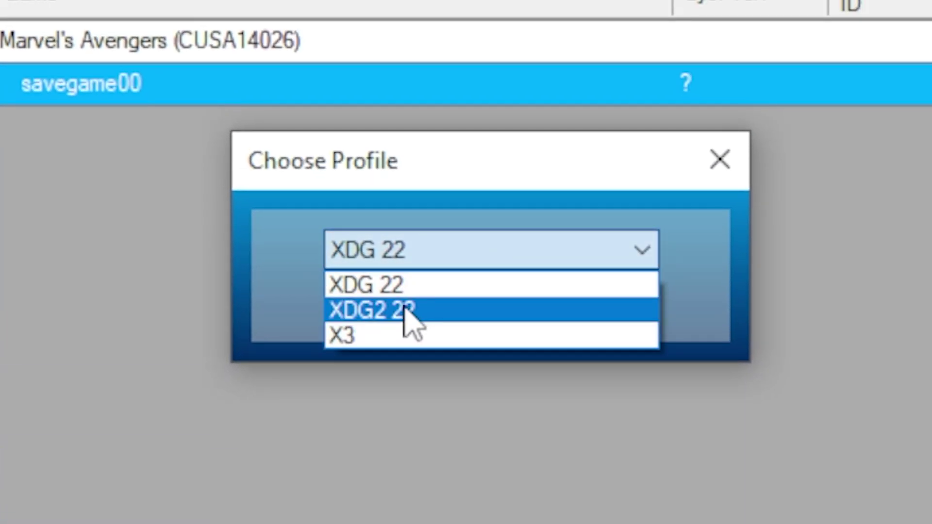
{"action": "left_click", "coordinate": [404, 310]}
{"action": "left_click", "coordinate": [403, 311]}
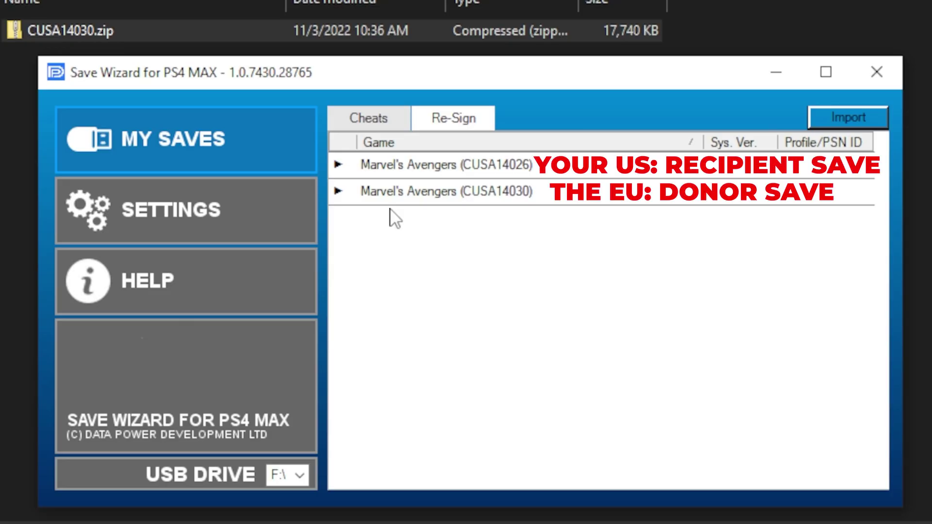
Step: Open CUSA14030 savegame00 in Advanced Mode and export SYSTEM.DAT to New folder
{"action": "left_click", "coordinate": [378, 118]}
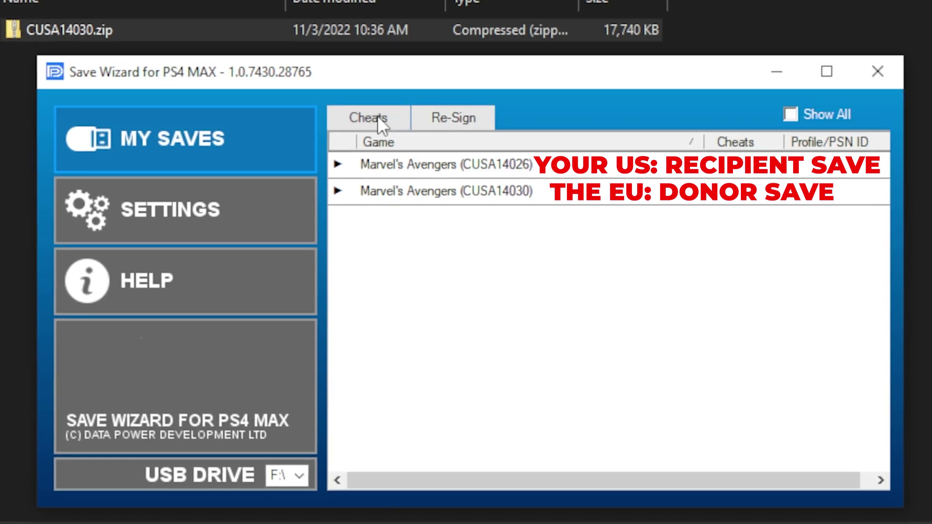
{"action": "double_click", "coordinate": [494, 187]}
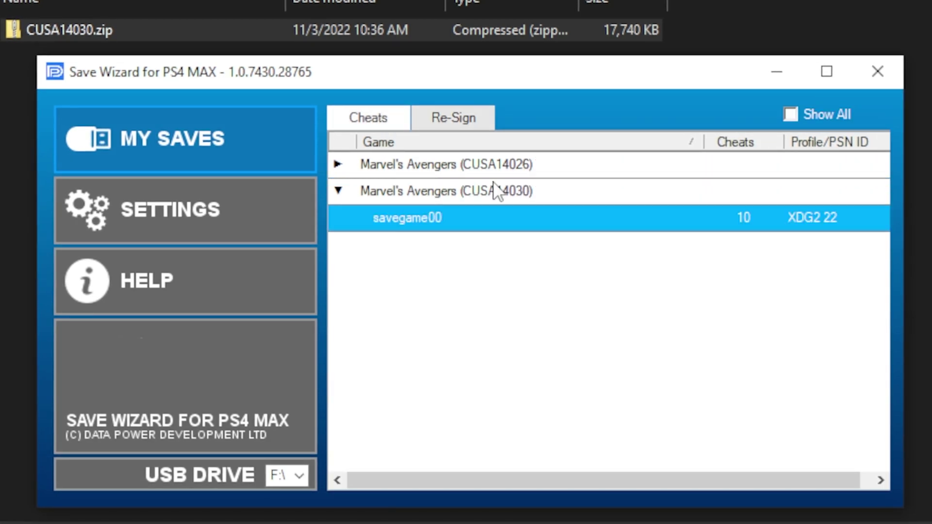
{"action": "right_click", "coordinate": [495, 208]}
{"action": "left_click", "coordinate": [557, 249]}
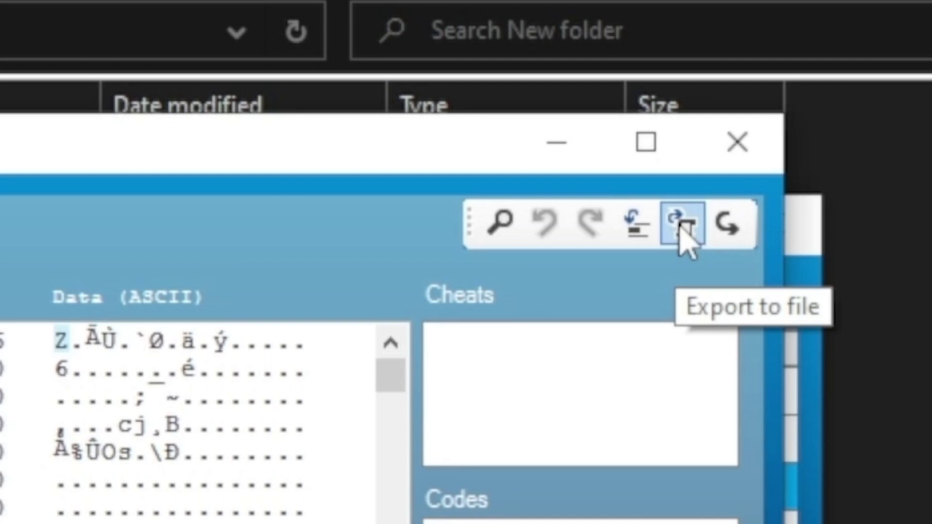
{"action": "left_click", "coordinate": [682, 228]}
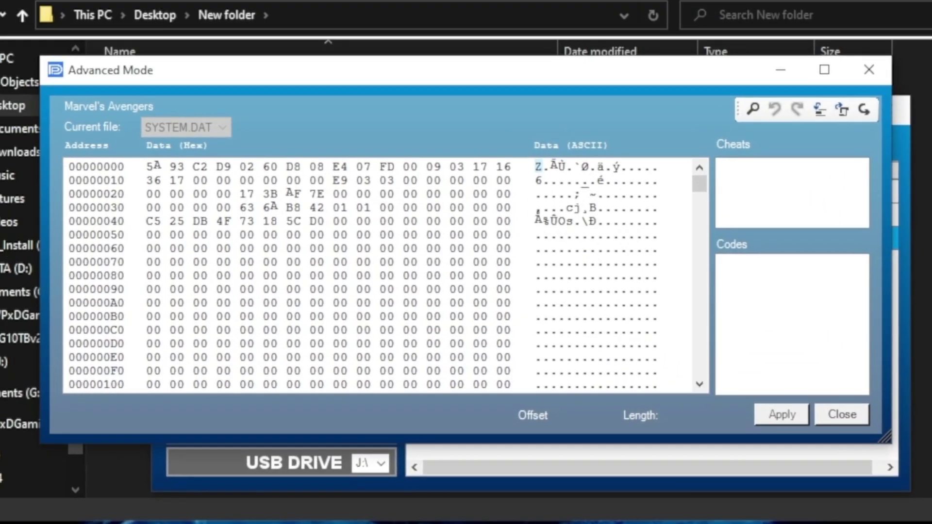
{"action": "left_click", "coordinate": [833, 394]}
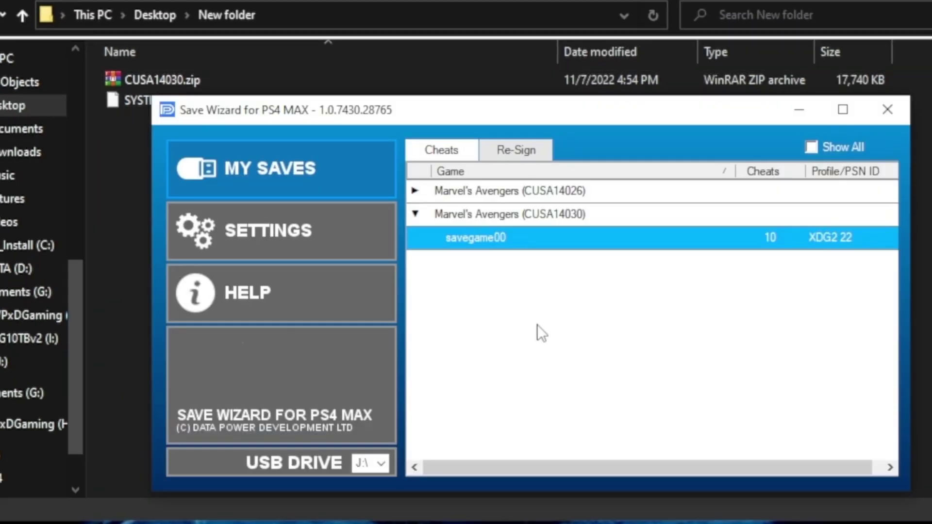
Step: Delete the CUSA14030 donor savegame00 from the USB drive, confirming the removal
{"action": "right_click", "coordinate": [570, 228]}
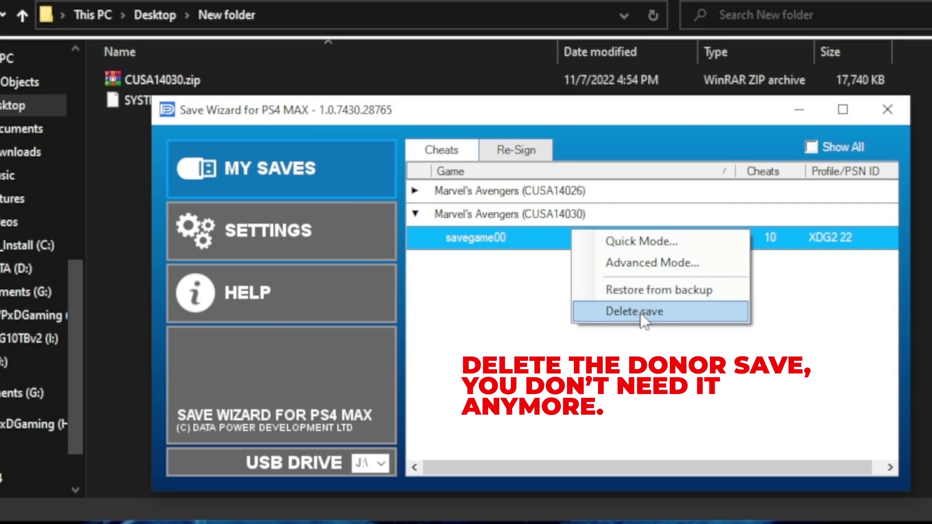
{"action": "left_click", "coordinate": [628, 313]}
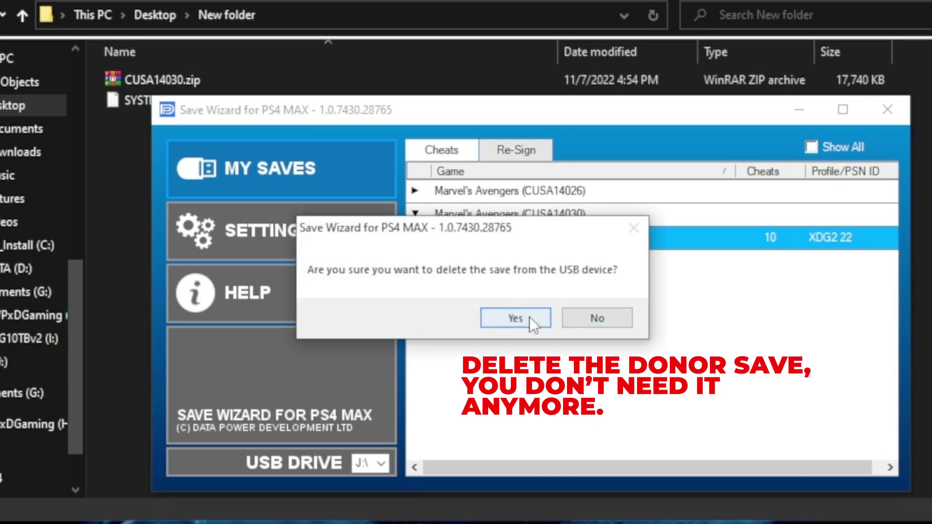
{"action": "left_click", "coordinate": [529, 316]}
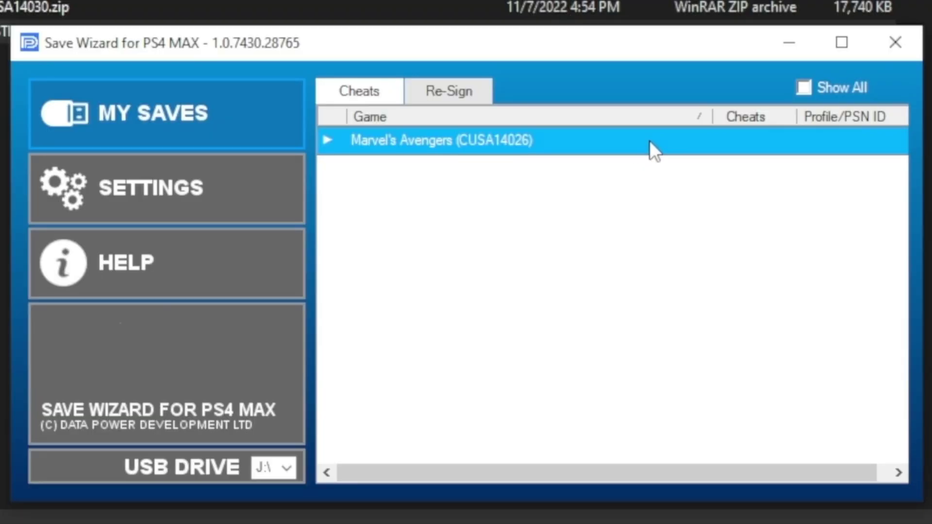
Step: Open the CUSA14026 savegame00 in Advanced Mode's hex editor
{"action": "double_click", "coordinate": [630, 141]}
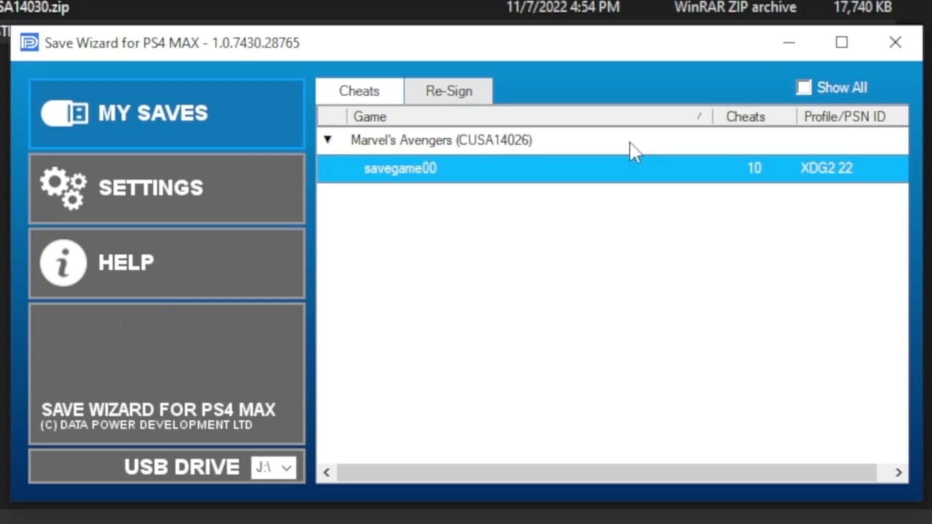
{"action": "right_click", "coordinate": [551, 170]}
{"action": "left_click", "coordinate": [608, 209]}
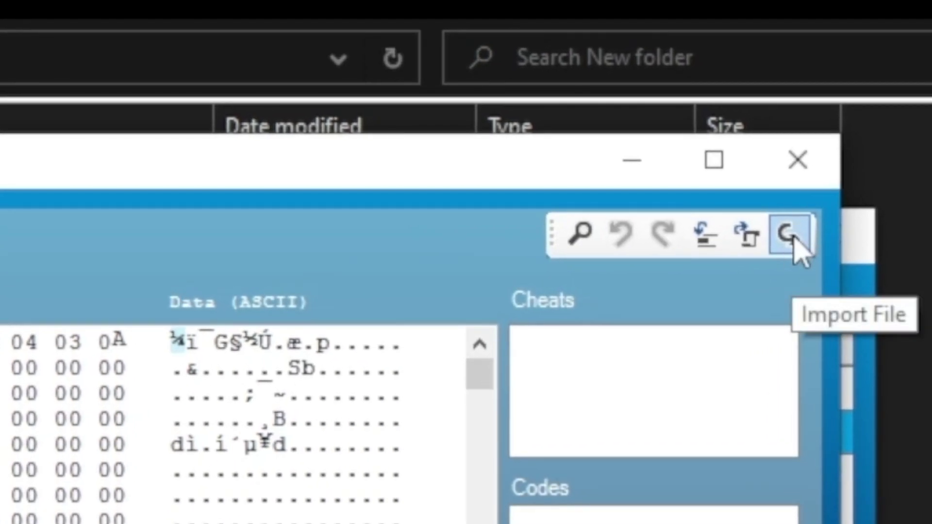
Step: Import the exported SYSTEM.DAT into the Avengers save and apply the modification
{"action": "left_click", "coordinate": [791, 235]}
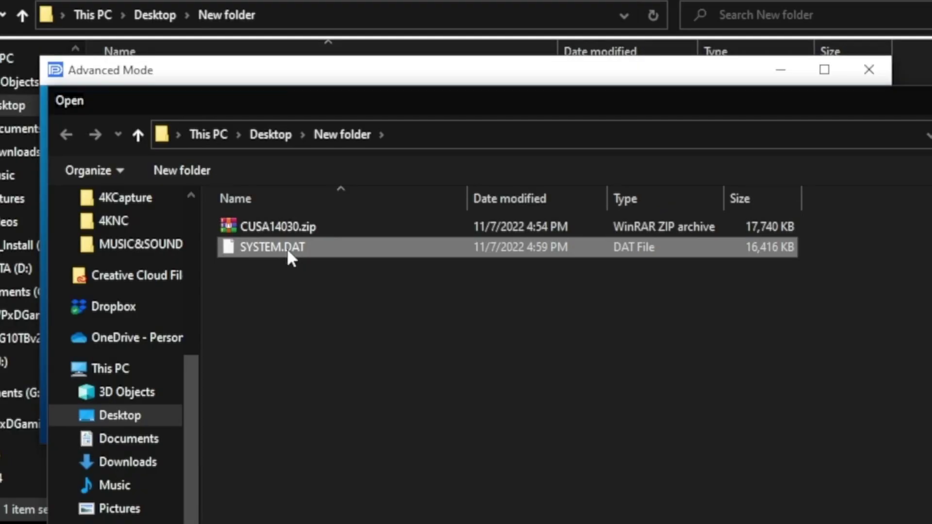
{"action": "double_click", "coordinate": [299, 267]}
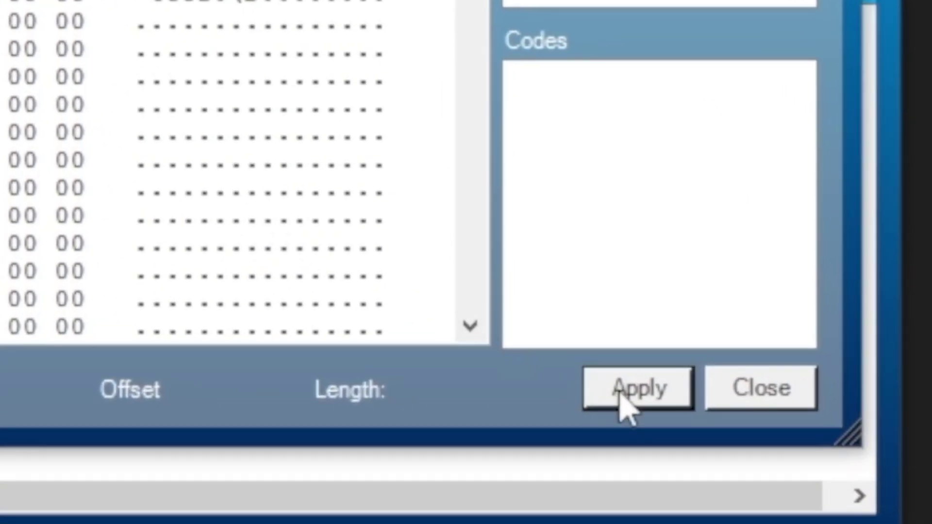
{"action": "left_click", "coordinate": [774, 420]}
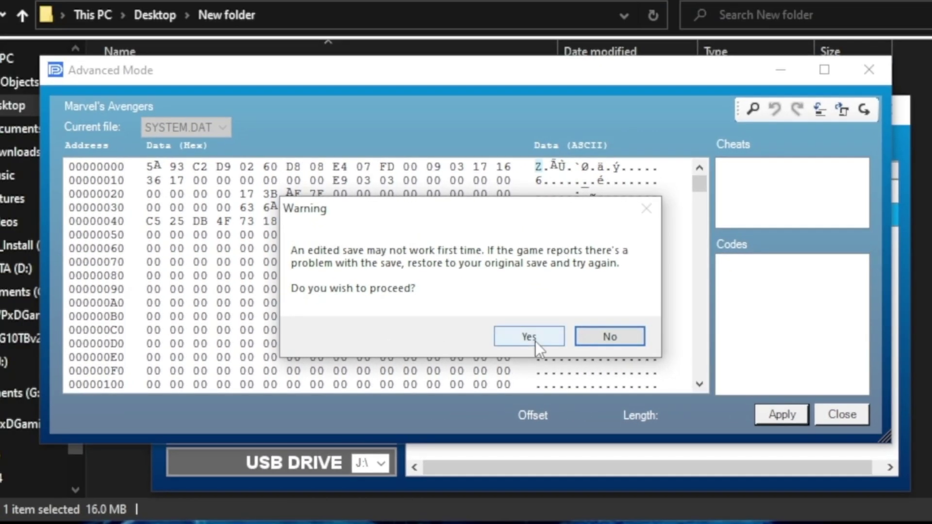
{"action": "left_click", "coordinate": [529, 337]}
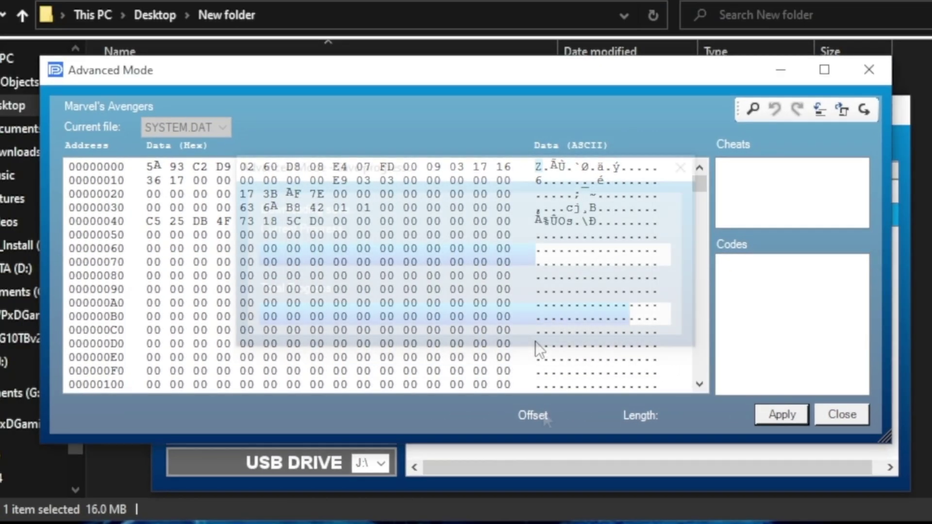